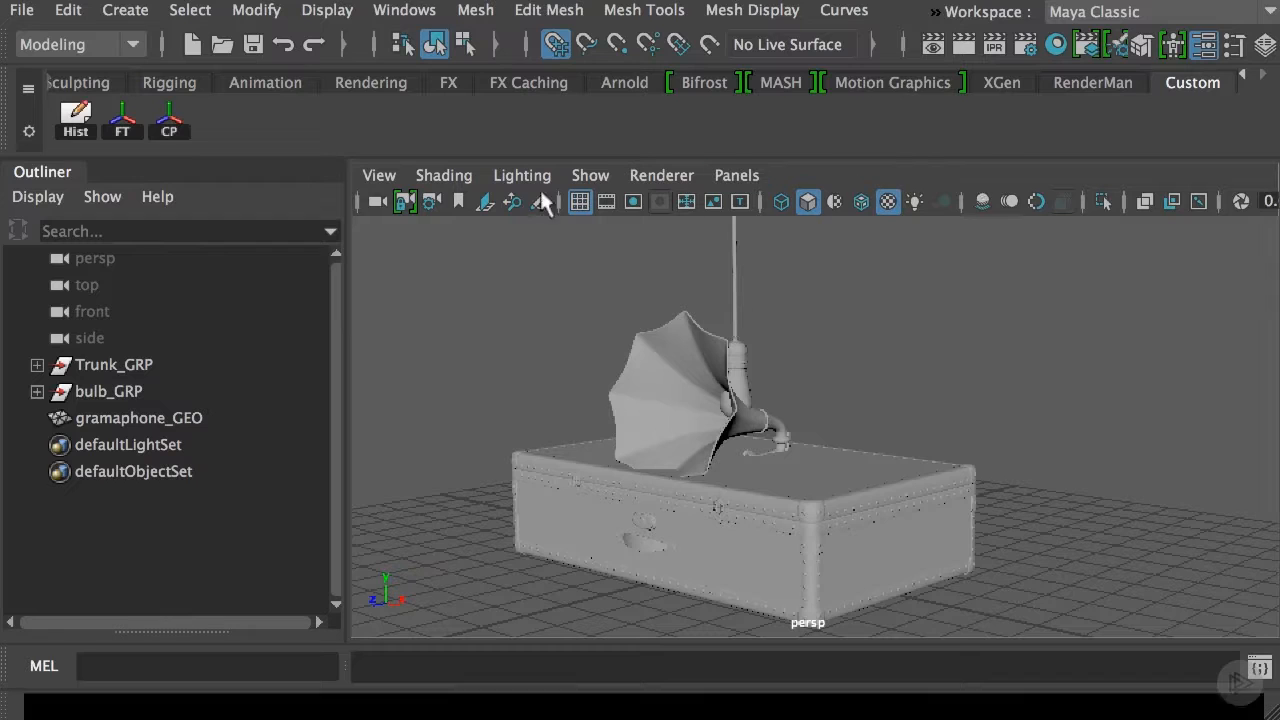
# Isolate and frame Trunk_GRP in the perspective view, and expand the group to list its parts
pyautogui.click(152, 364)
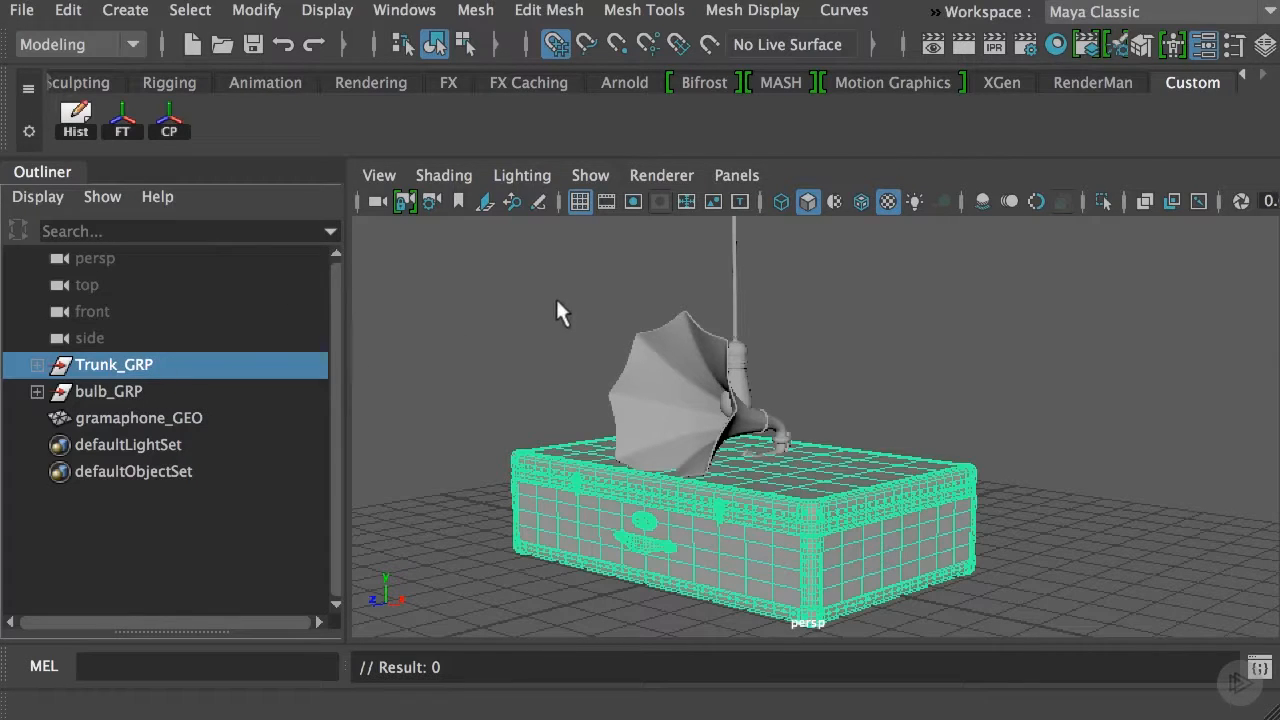
pyautogui.click(1102, 200)
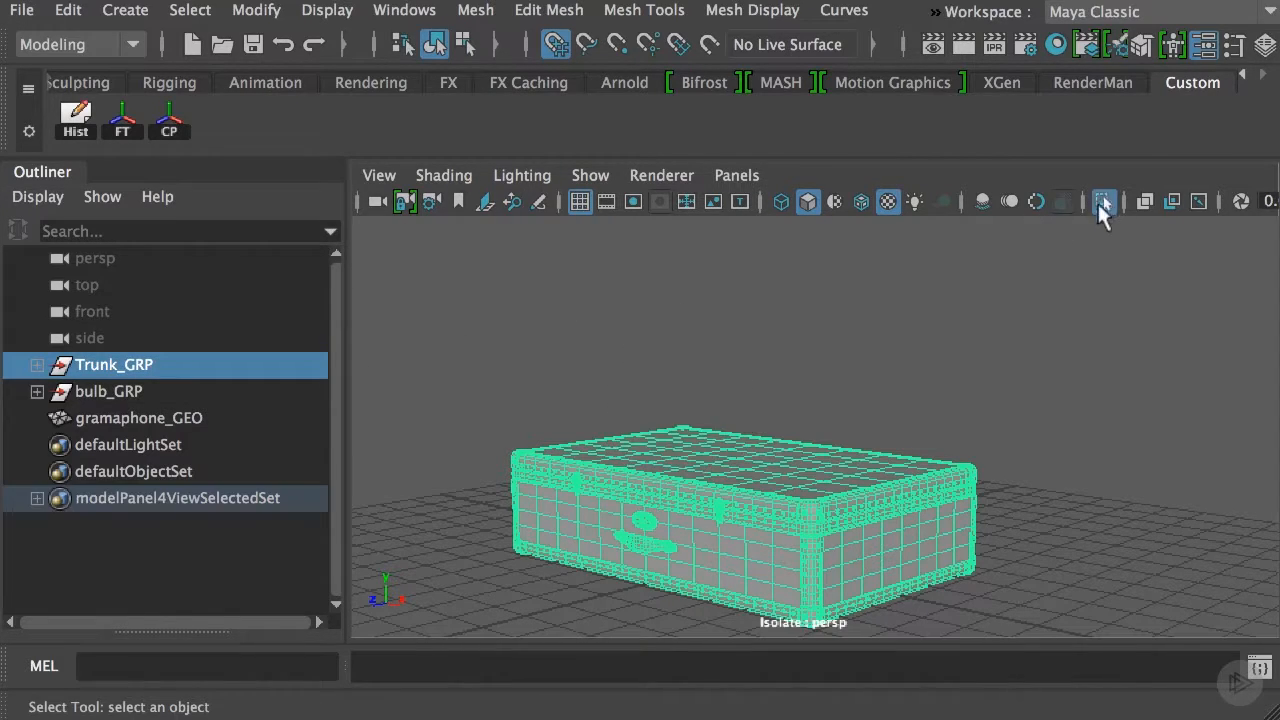
pyautogui.press('f')
pyautogui.keyDown('alt'); pyautogui.moveTo(869, 480); pyautogui.dragTo(1105, 506); pyautogui.keyUp('alt')
pyautogui.click(37, 364)
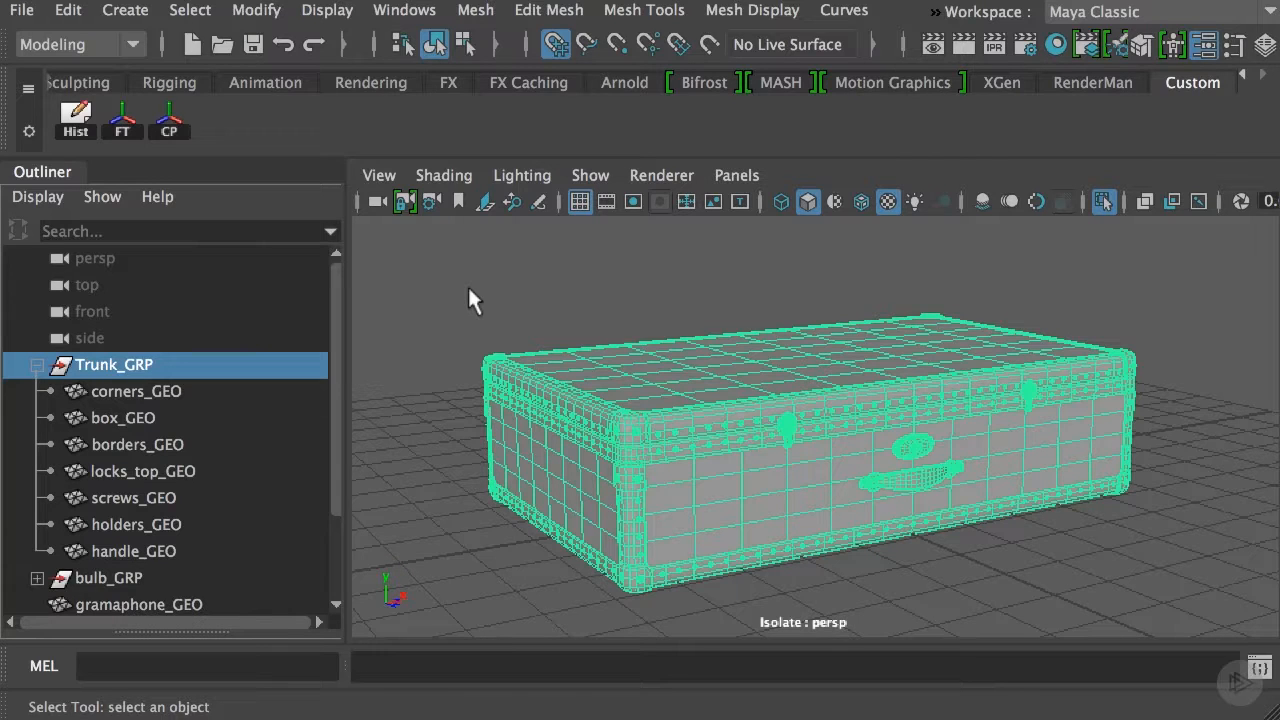
# Assign a new Maya Lambert material to corners_GEO, the corner pieces of the trunk
pyautogui.click(165, 398)
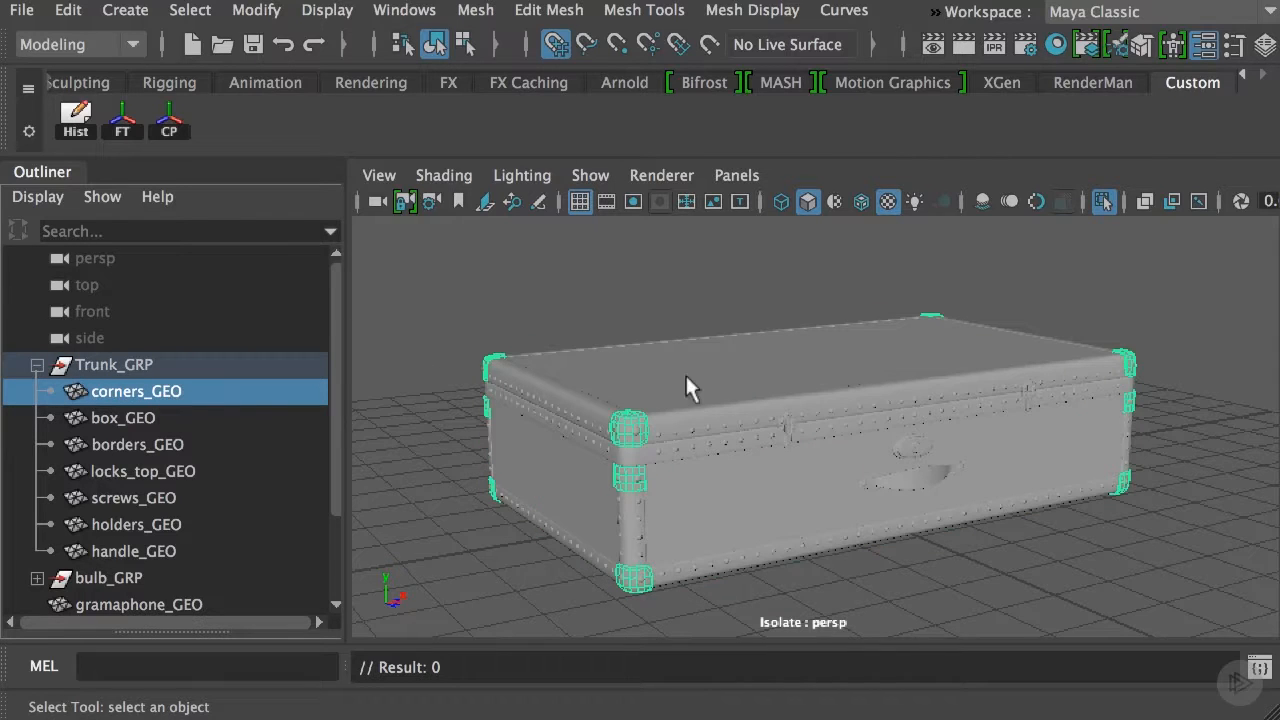
pyautogui.keyDown('alt'); pyautogui.moveTo(1091, 397); pyautogui.dragTo(774, 383); pyautogui.keyUp('alt')
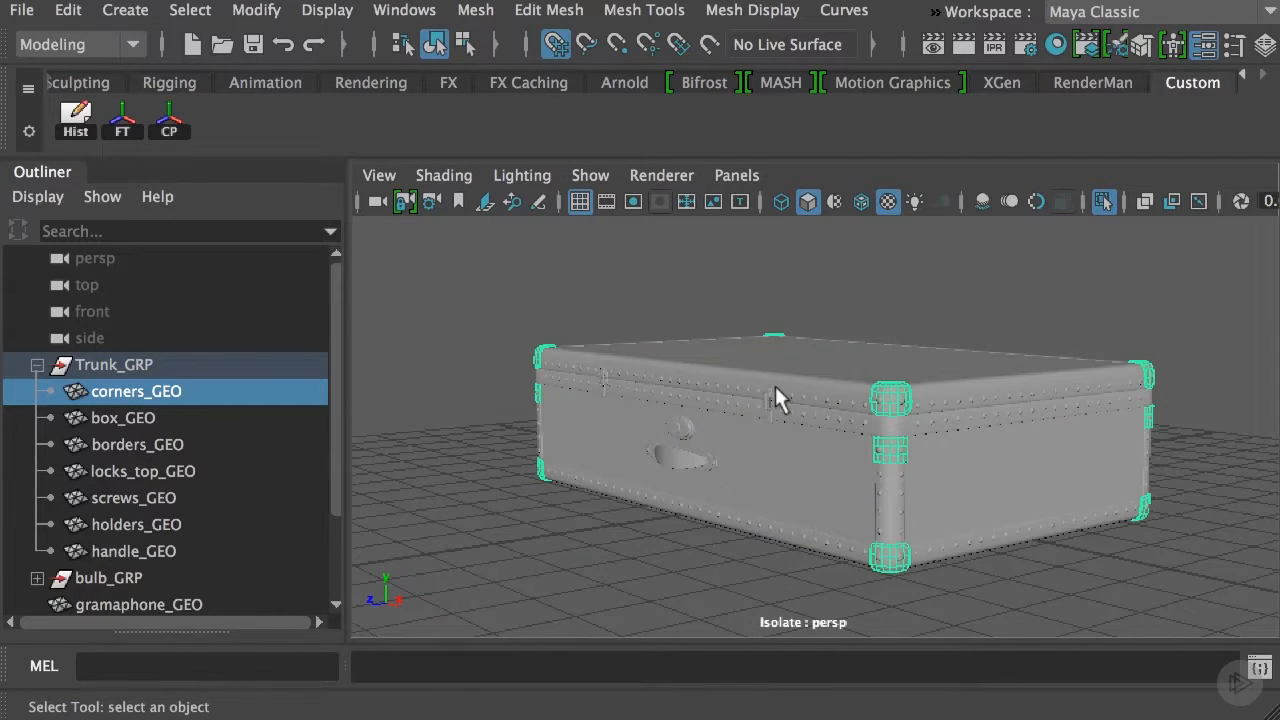
pyautogui.moveTo(886, 391); pyautogui.dragTo(886, 715, button='right')
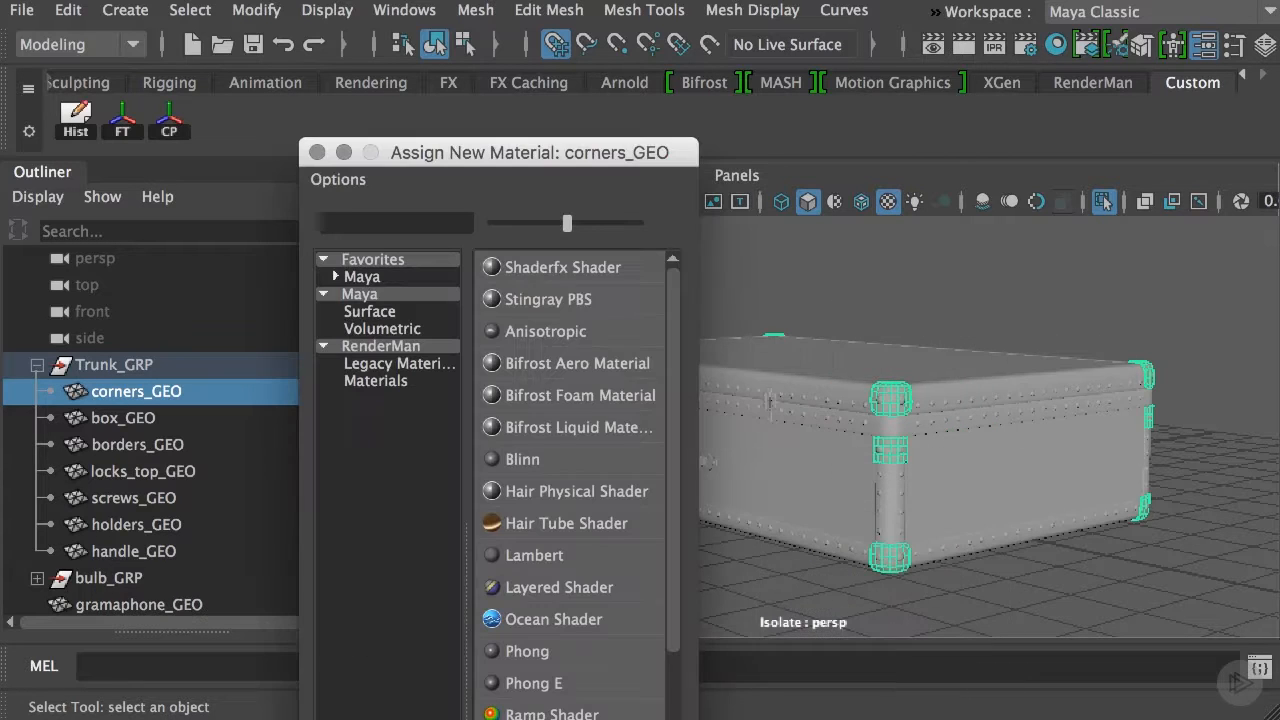
pyautogui.click(372, 294)
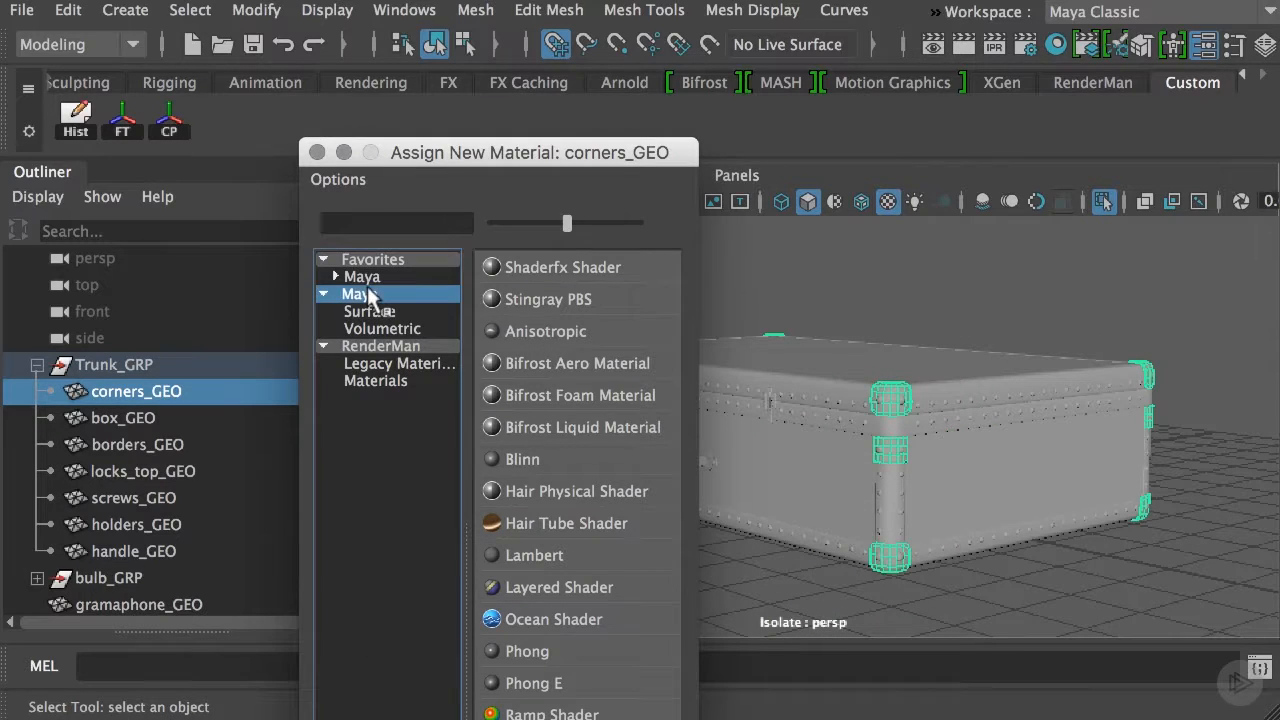
pyautogui.moveTo(537, 160); pyautogui.dragTo(569, 67)
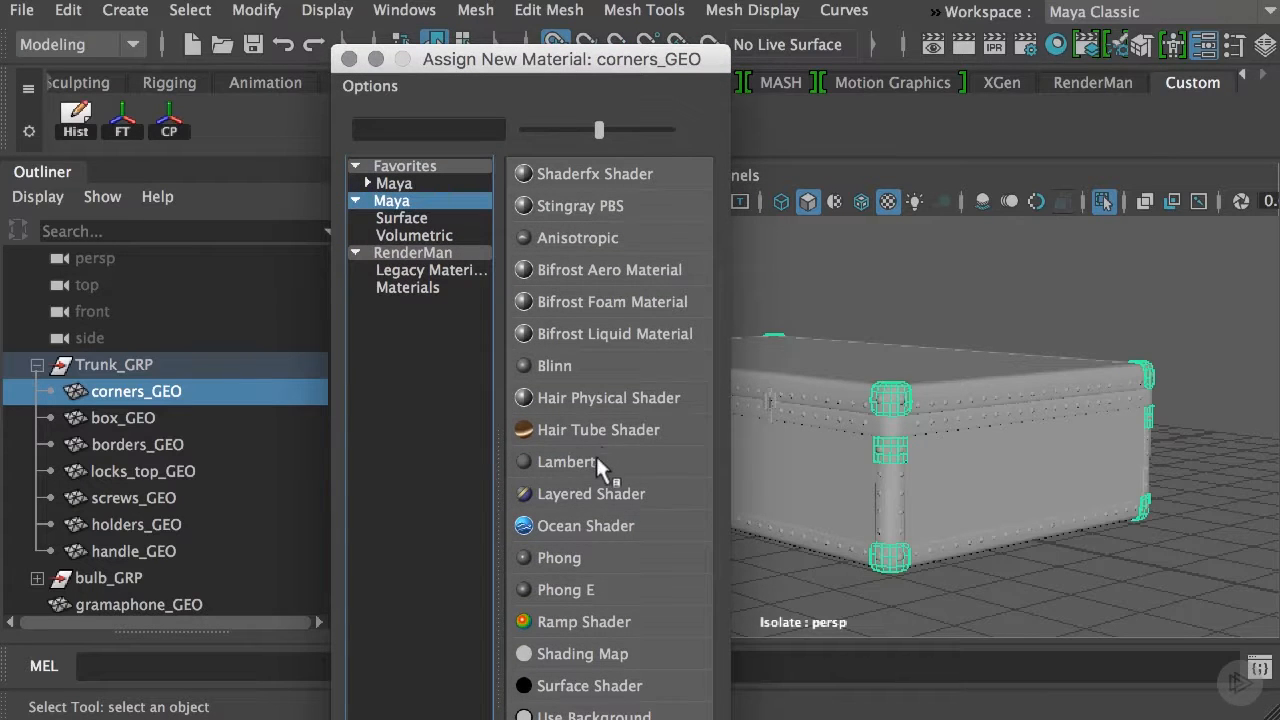
pyautogui.click(566, 462)
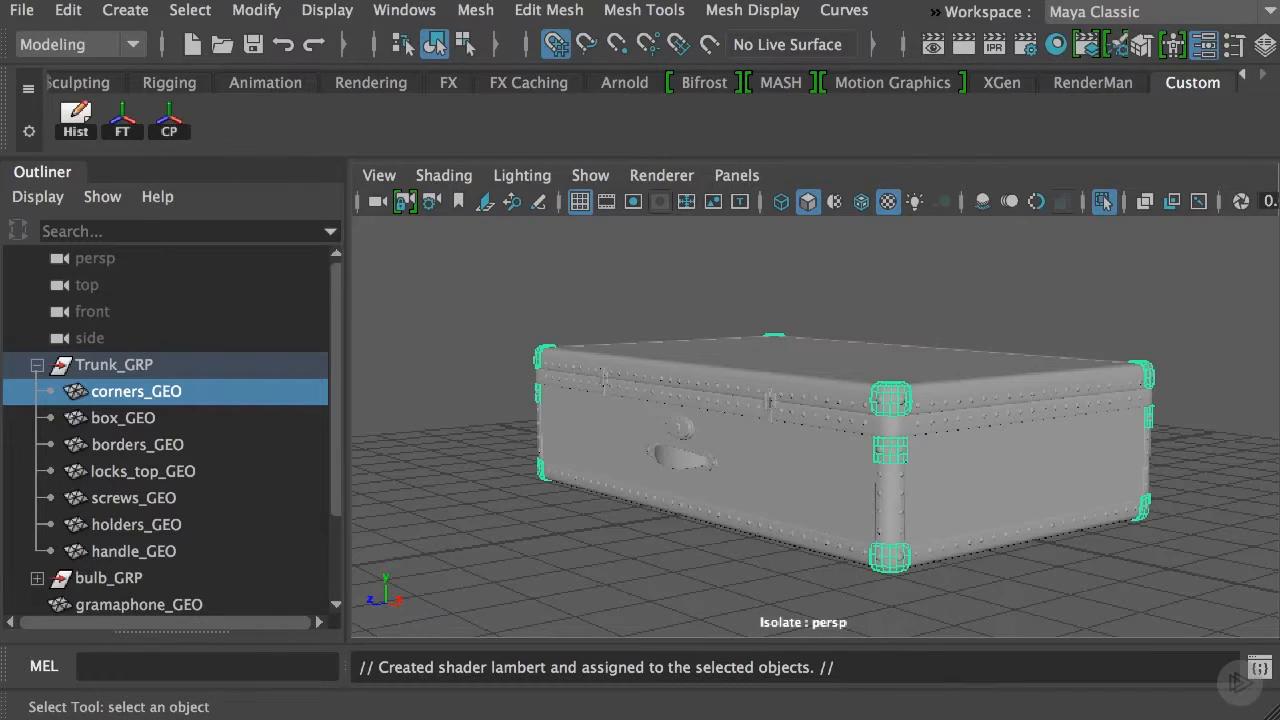
# Rename the corner pieces' new Lambert material to "corners" and move its attribute window out of the way
pyautogui.moveTo(1124, 149); pyautogui.dragTo(716, 126)
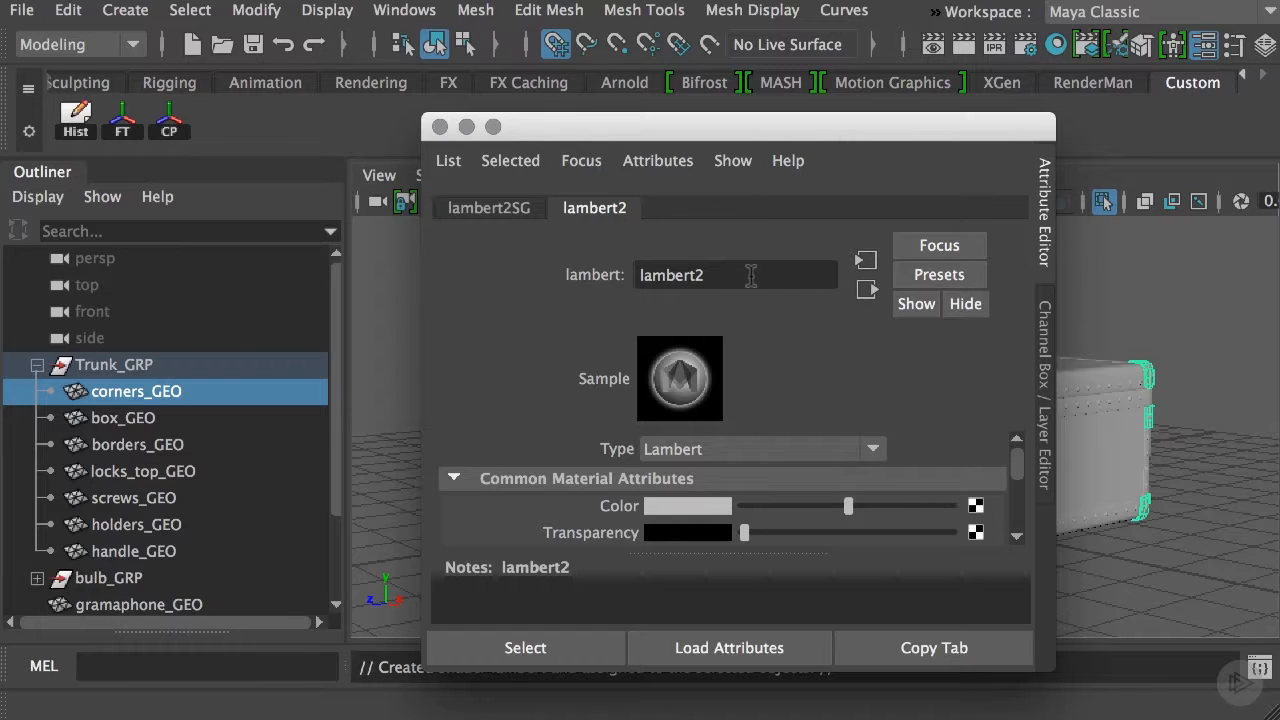
pyautogui.moveTo(751, 275); pyautogui.dragTo(496, 248)
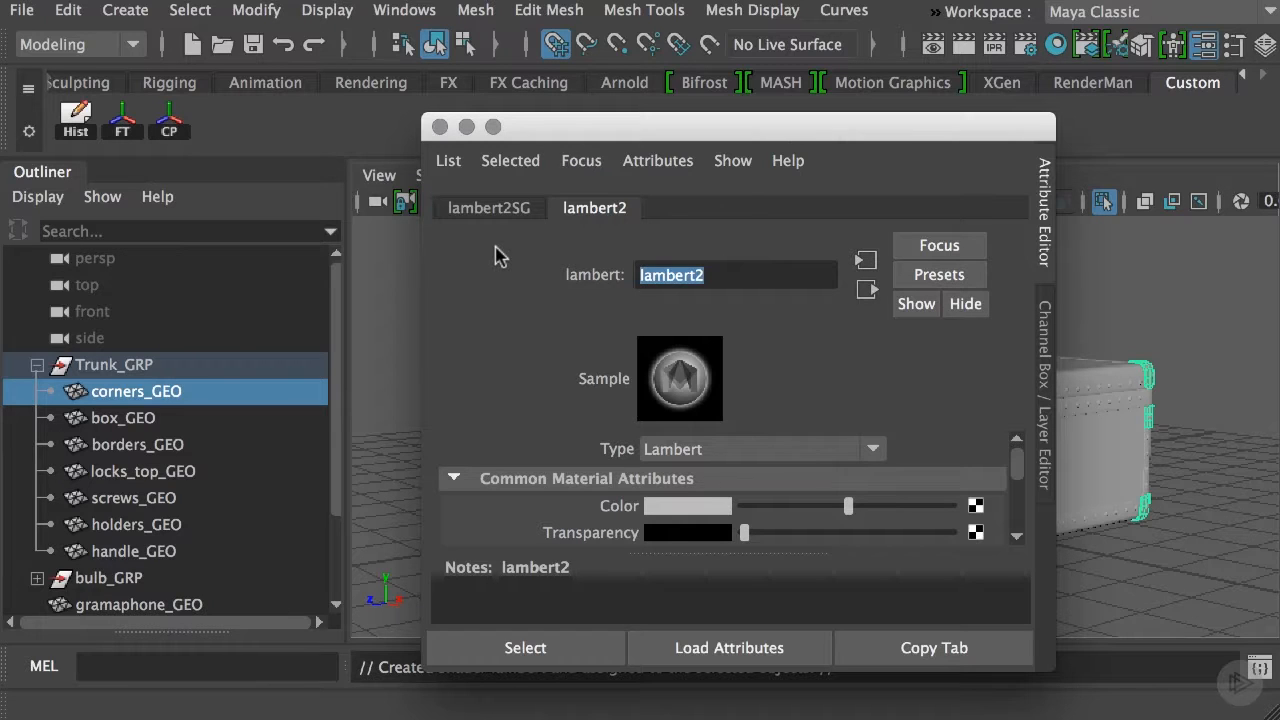
pyautogui.write('co')
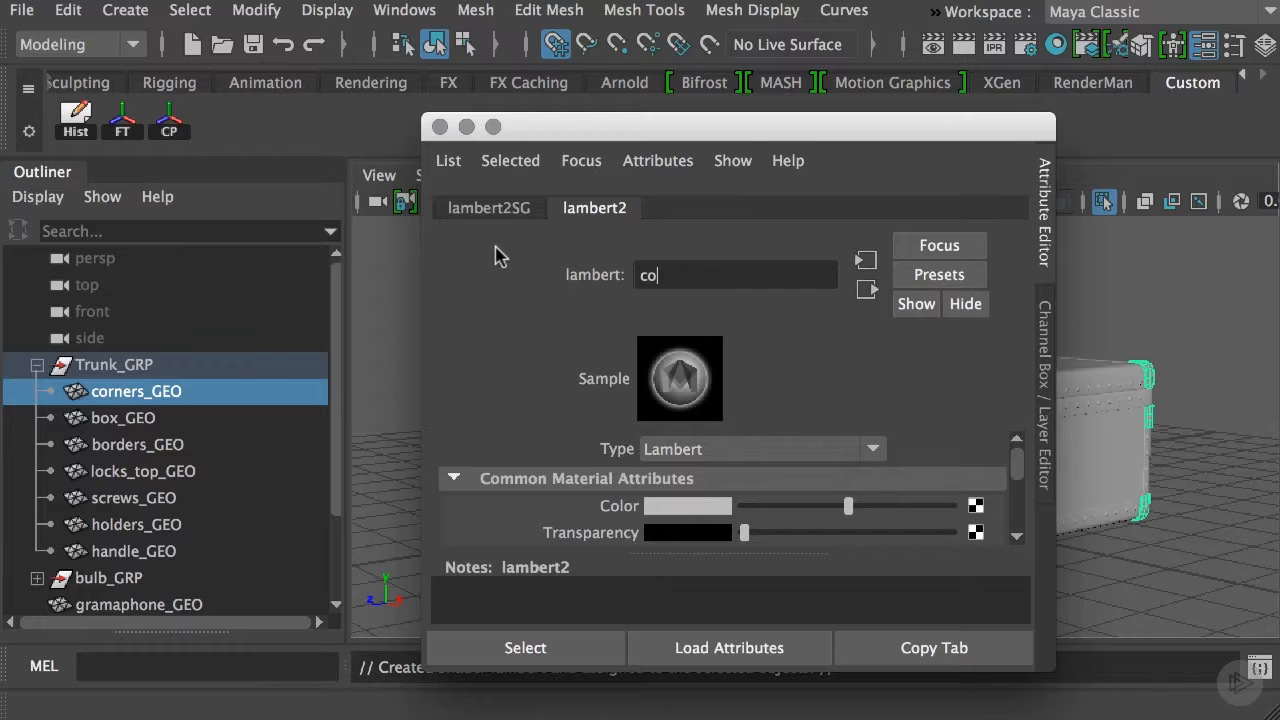
pyautogui.write('rners')
pyautogui.press('Return')
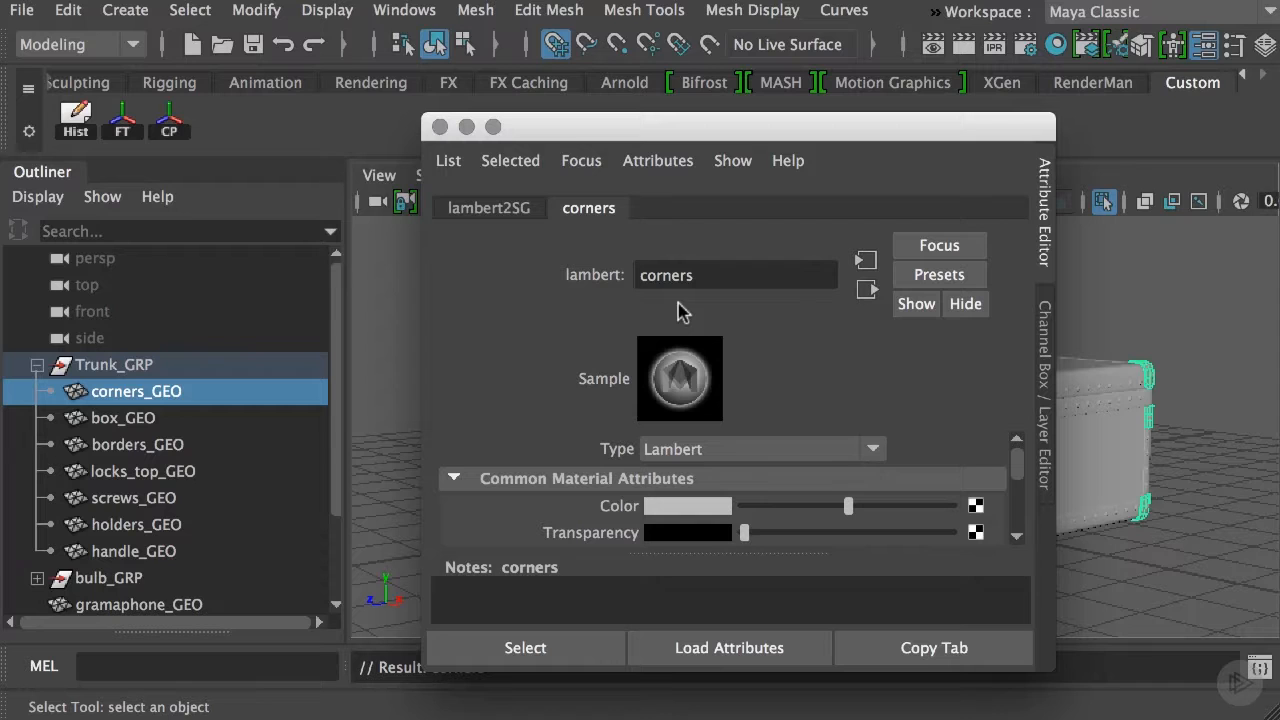
pyautogui.moveTo(625, 136); pyautogui.dragTo(1278, 138)
# Assign a new Maya Lambert material to box_GEO, the main body of the trunk
pyautogui.click(112, 418)
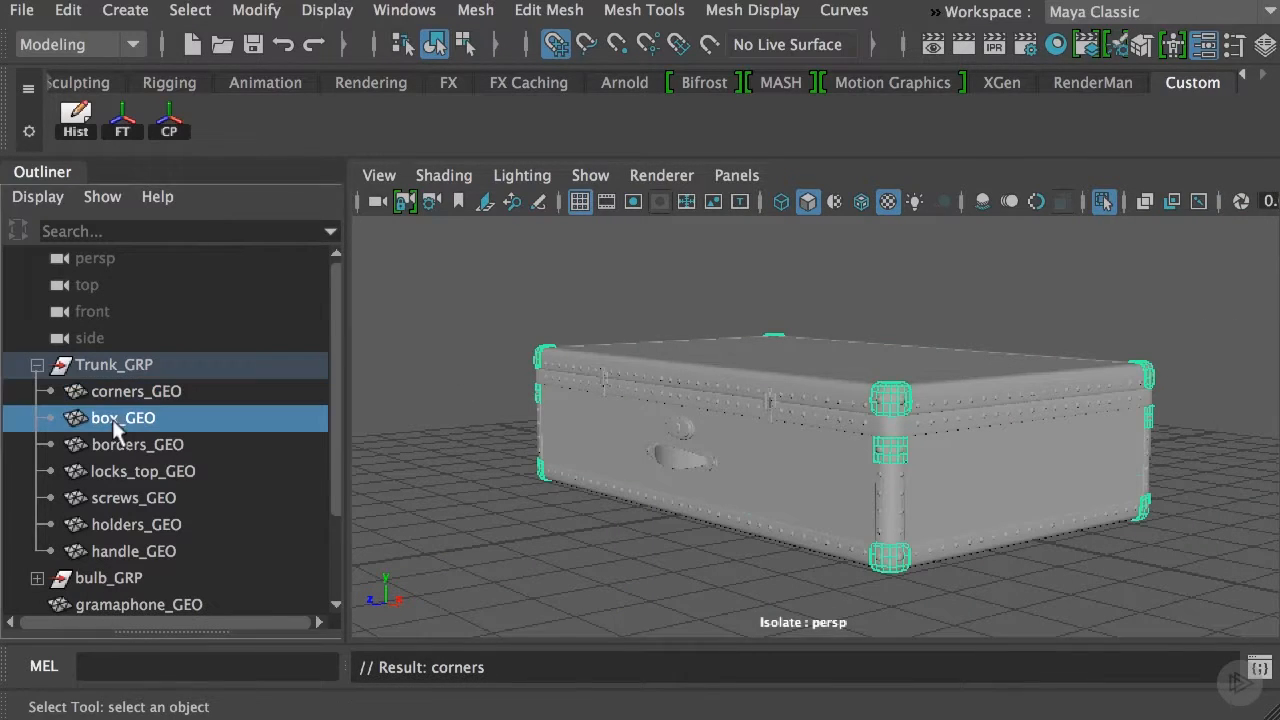
pyautogui.keyDown('alt'); pyautogui.moveTo(866, 313); pyautogui.dragTo(968, 356); pyautogui.keyUp('alt')
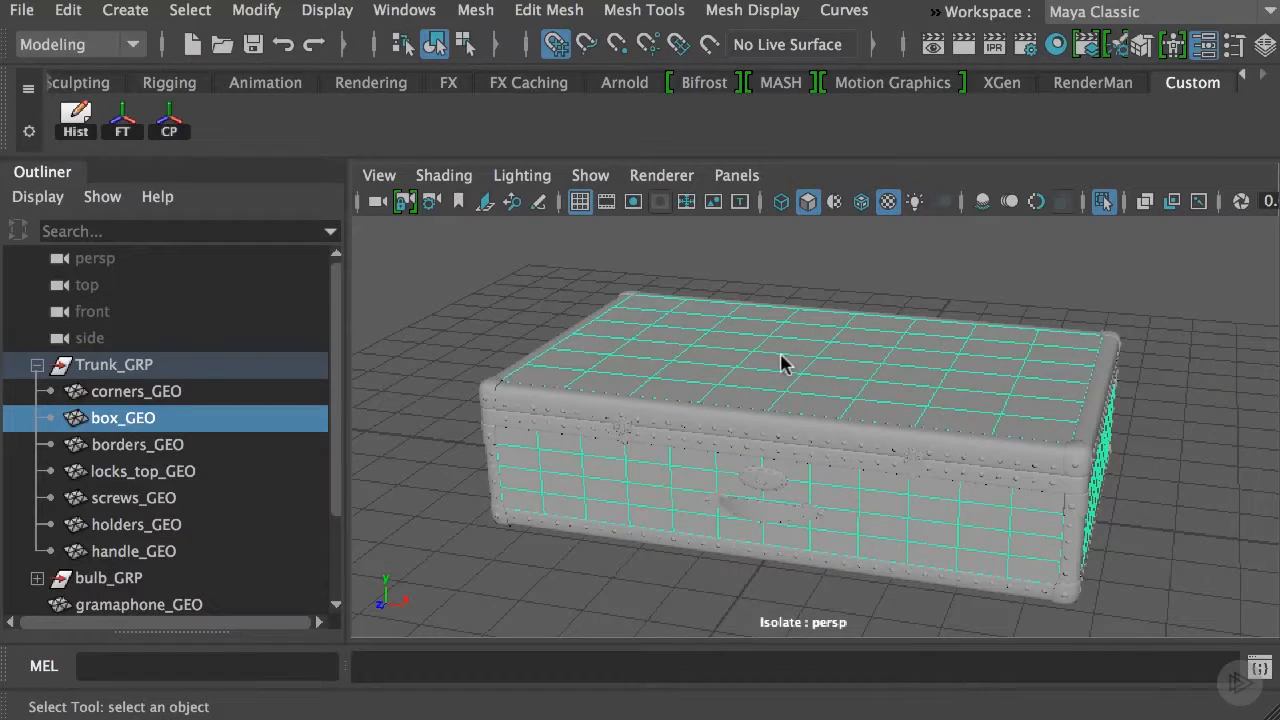
pyautogui.moveTo(781, 360); pyautogui.dragTo(778, 718, button='right')
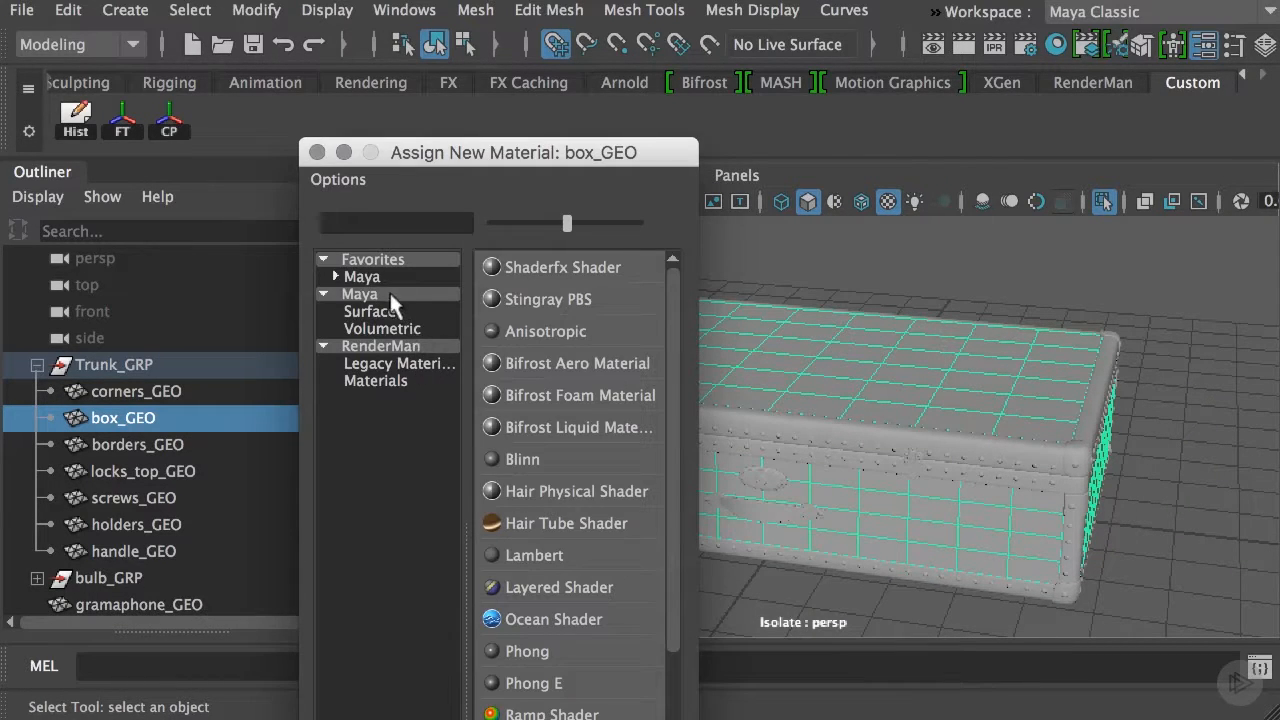
pyautogui.click(389, 292)
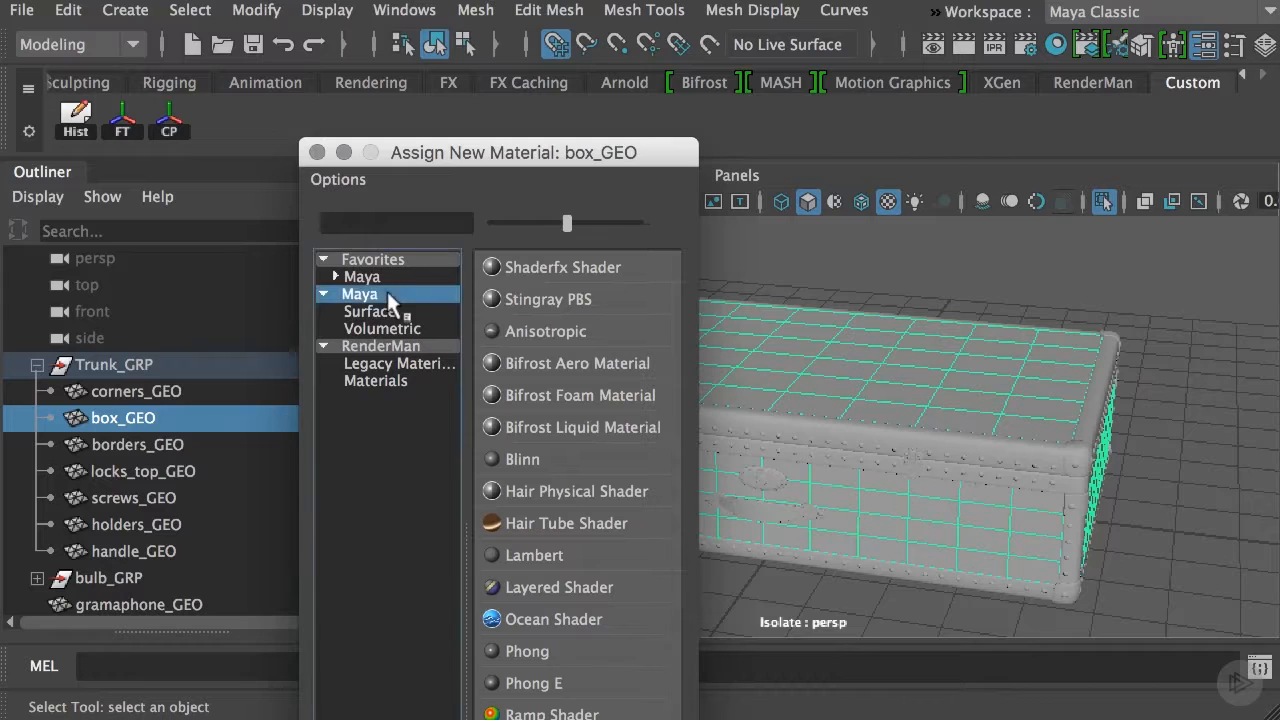
pyautogui.click(535, 556)
# Rename the trunk body's new Lambert material to "box" and move its attribute window out of the way
pyautogui.moveTo(1279, 151); pyautogui.dragTo(863, 137)
pyautogui.moveTo(882, 278); pyautogui.dragTo(714, 268)
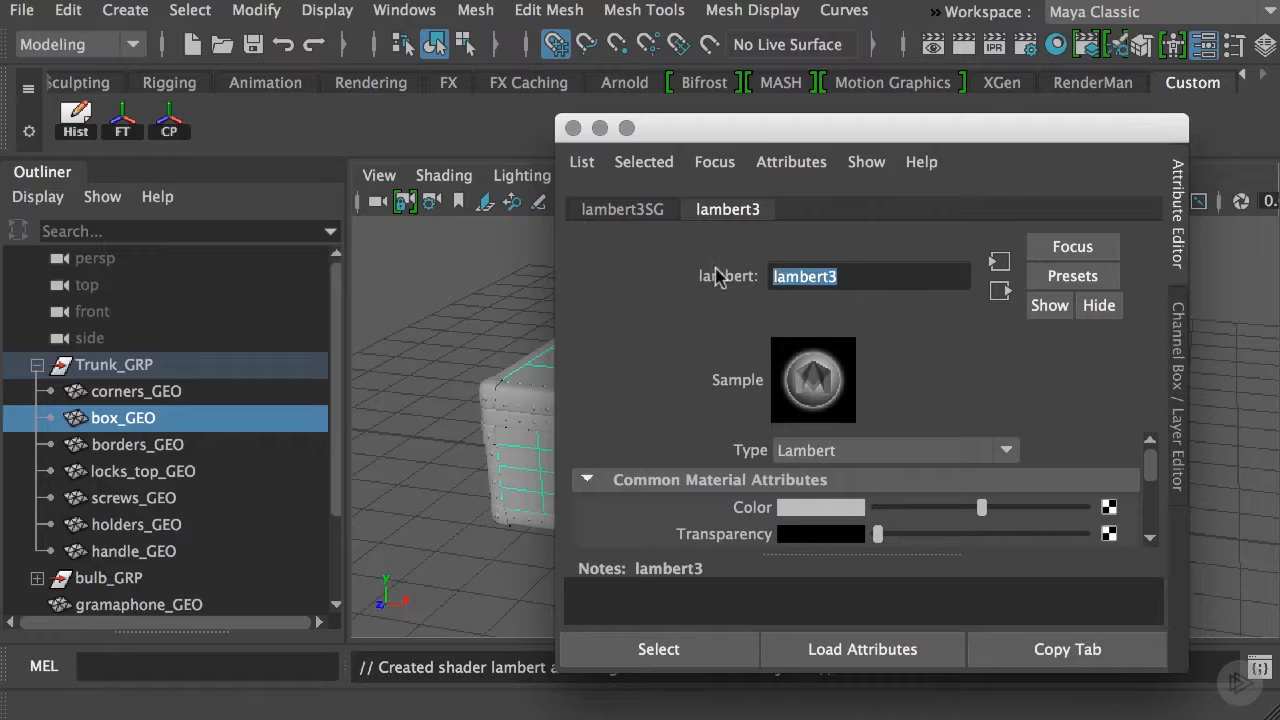
pyautogui.write('box')
pyautogui.press('Return')
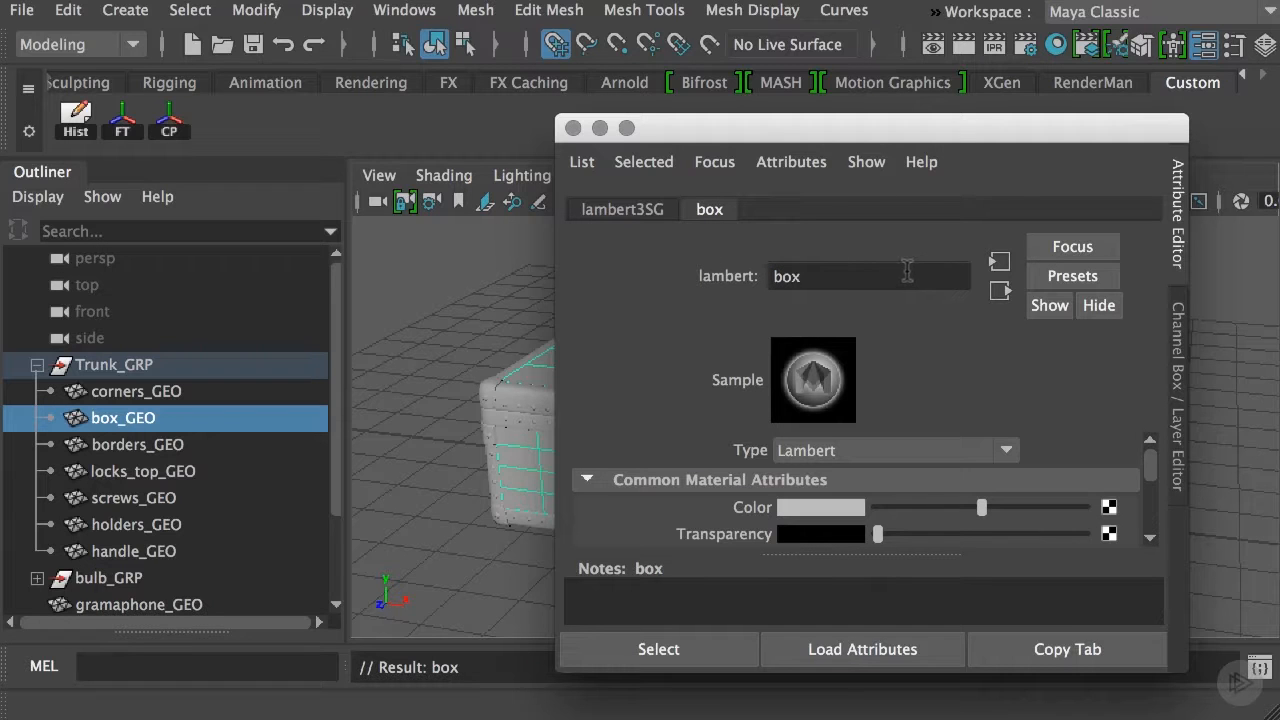
pyautogui.moveTo(866, 136); pyautogui.dragTo(1279, 135)
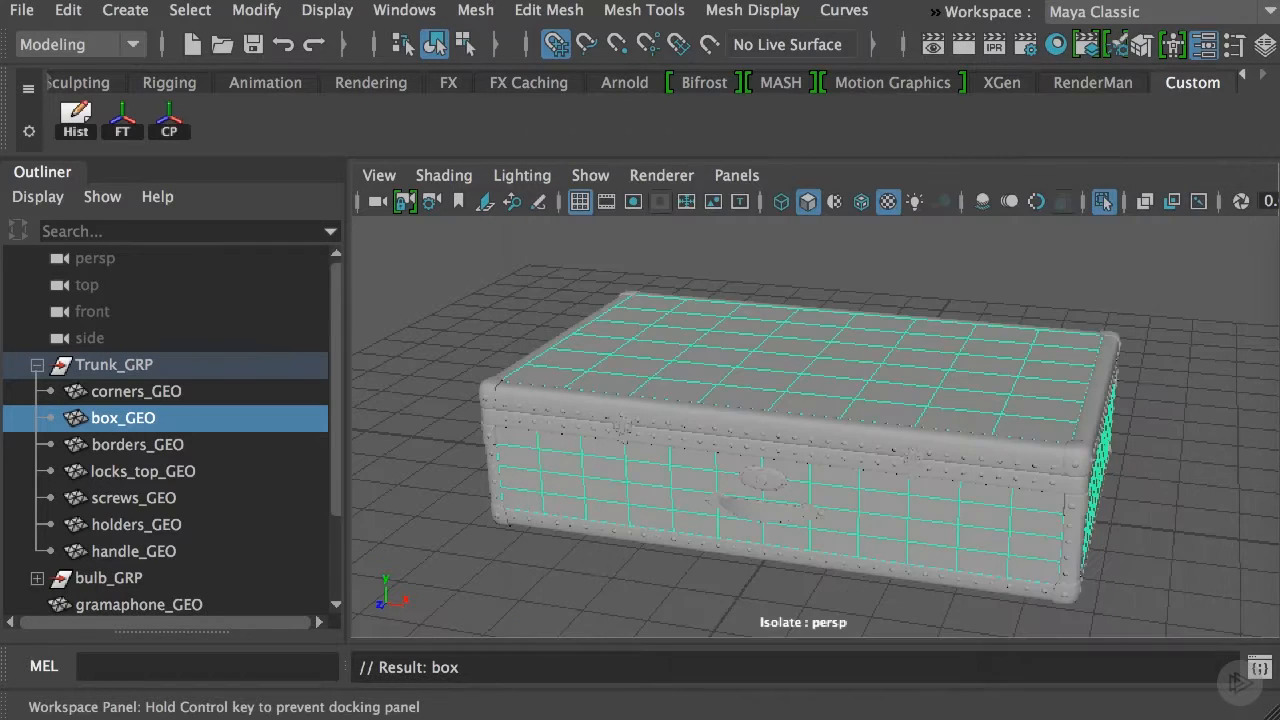
# Assign a new Maya Lambert material to borders_GEO, the edge strips of the trunk
pyautogui.click(134, 446)
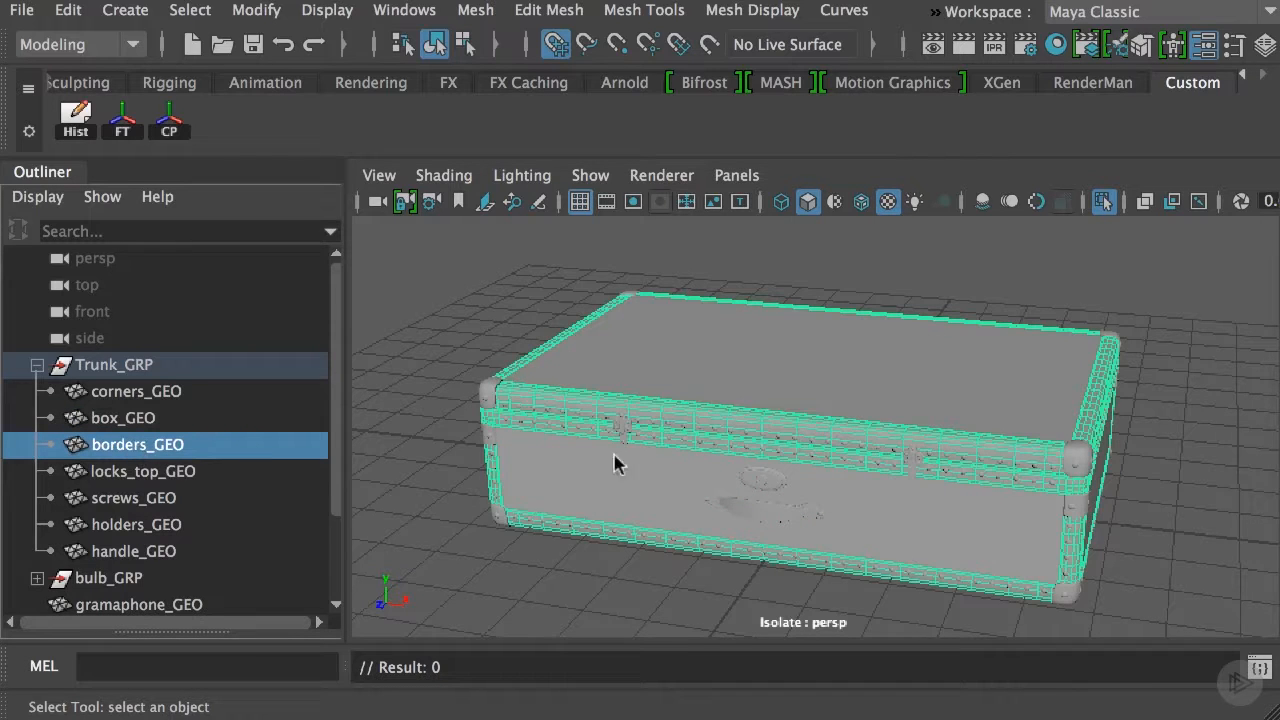
pyautogui.rightClick(742, 418)
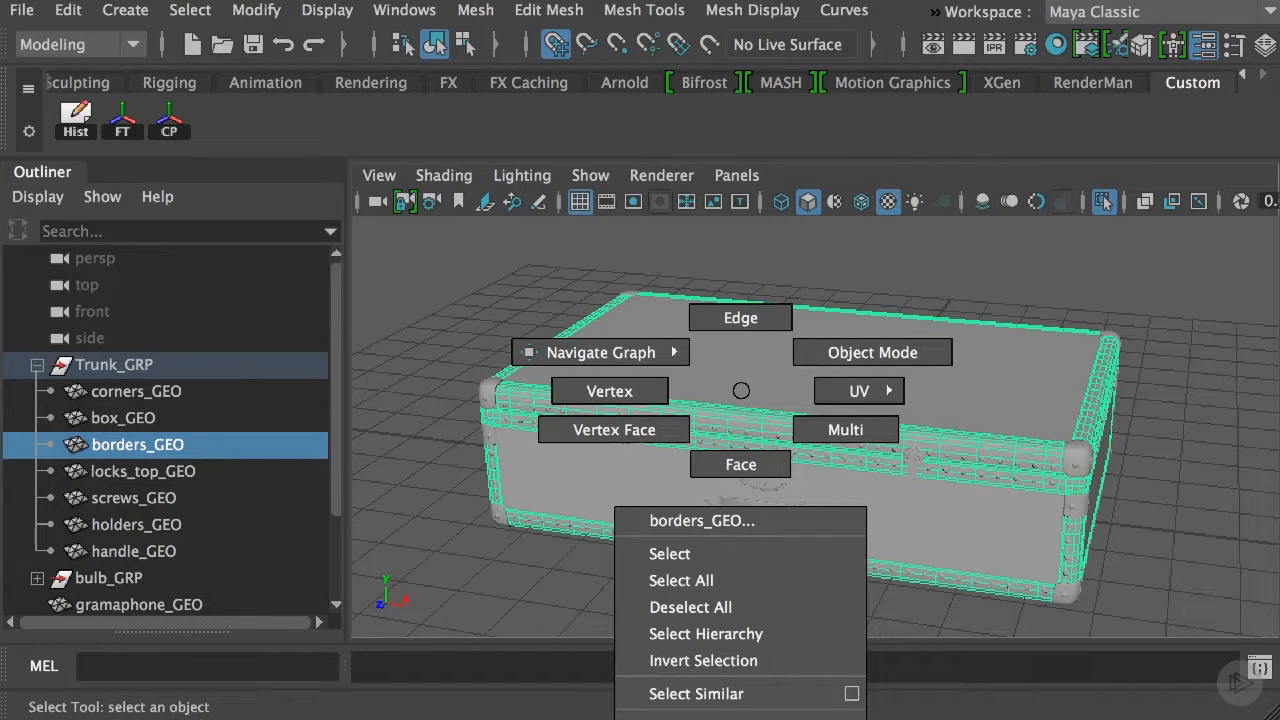
pyautogui.moveTo(741, 390); pyautogui.dragTo(741, 715, button='right')
pyautogui.click(394, 294)
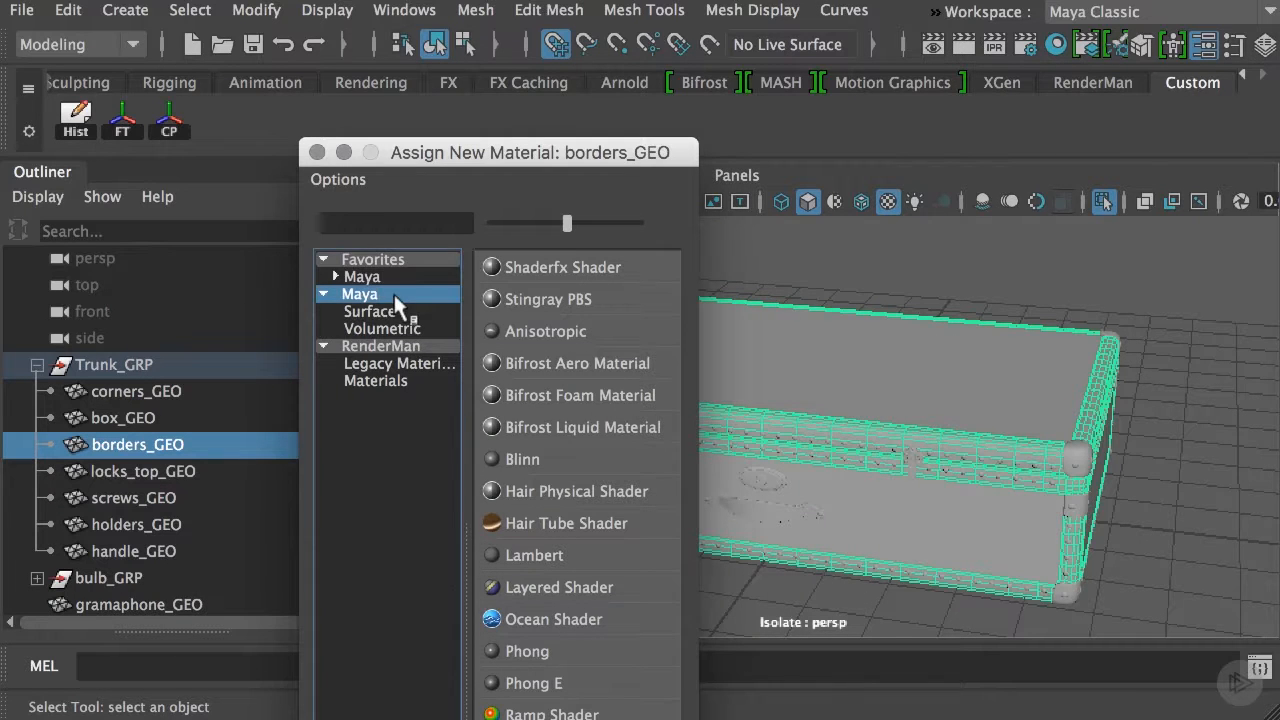
pyautogui.click(534, 556)
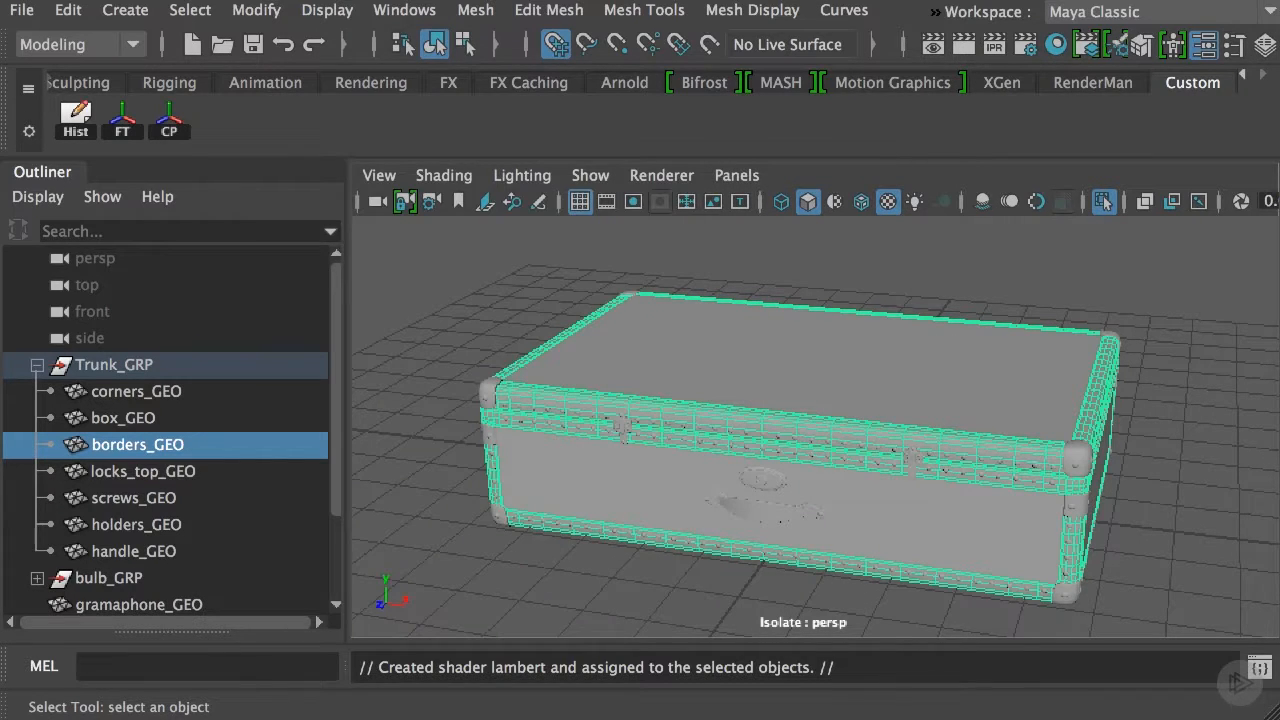
# Rename the edge strips' new Lambert material to "borders" and move its attribute window out of the way
pyautogui.moveTo(1006, 174); pyautogui.dragTo(764, 154)
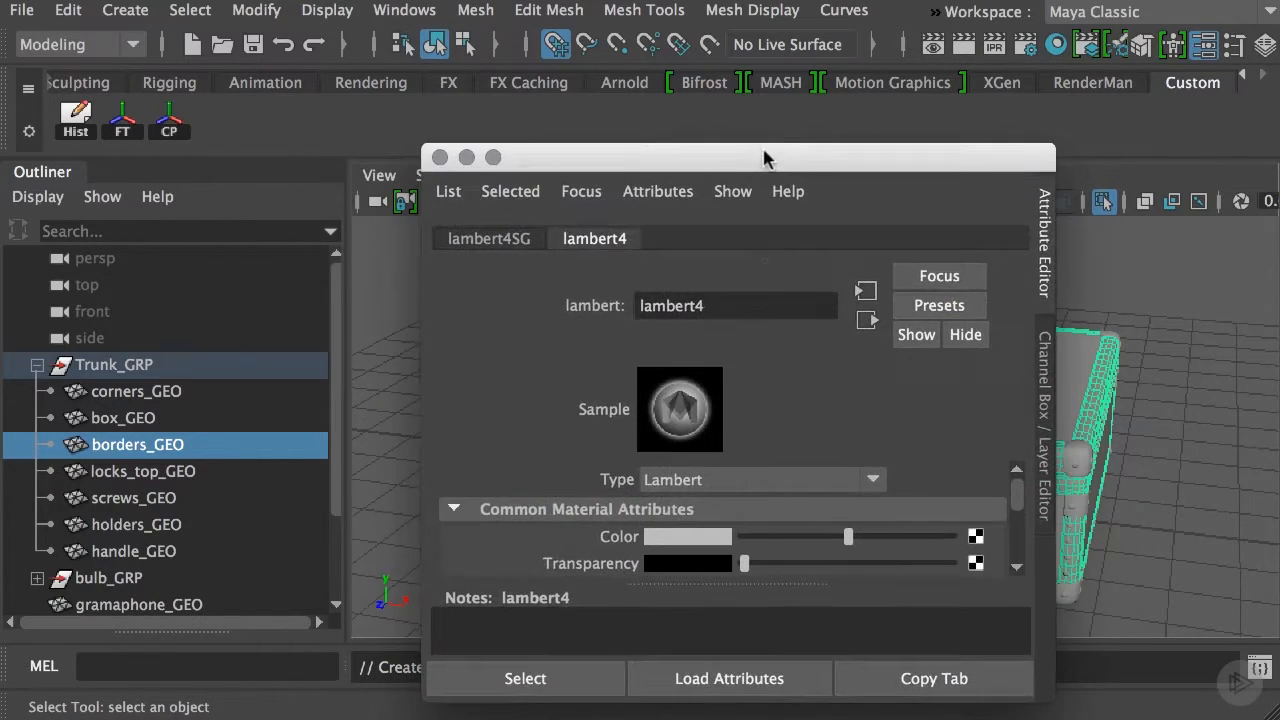
pyautogui.doubleClick(733, 291)
pyautogui.write('borders')
pyautogui.press('Return')
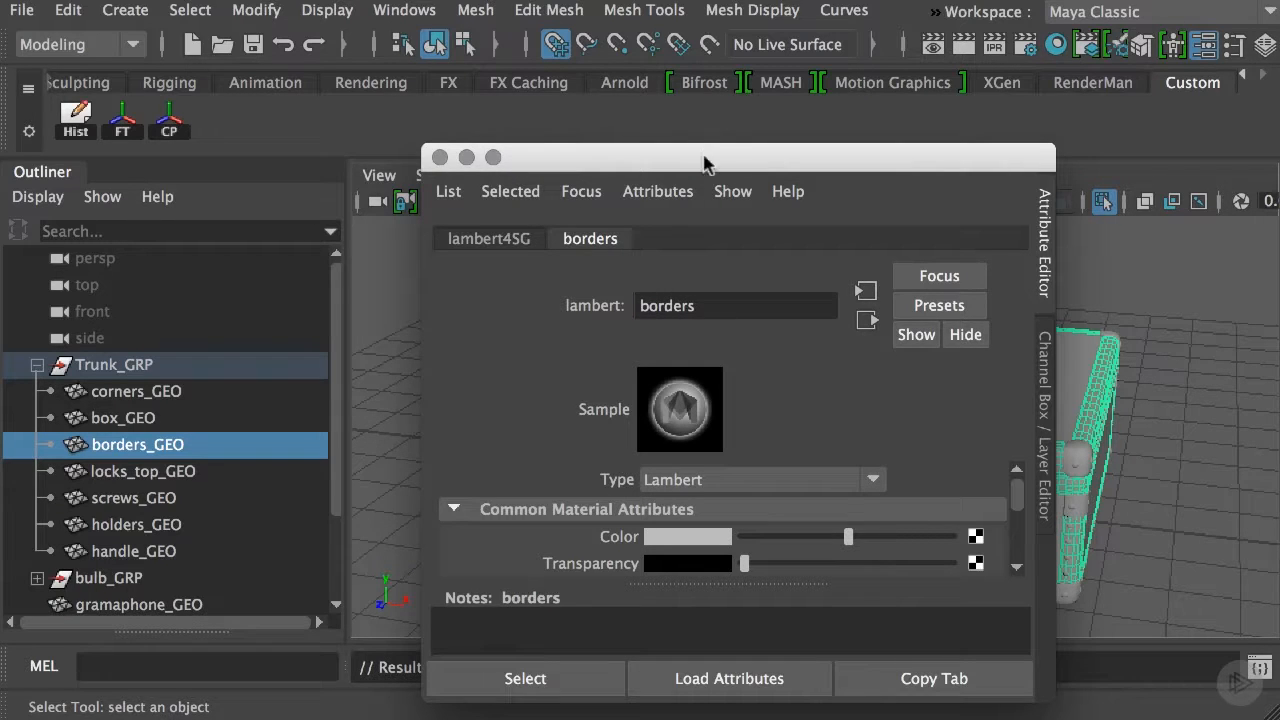
pyautogui.moveTo(704, 158); pyautogui.dragTo(1279, 136)
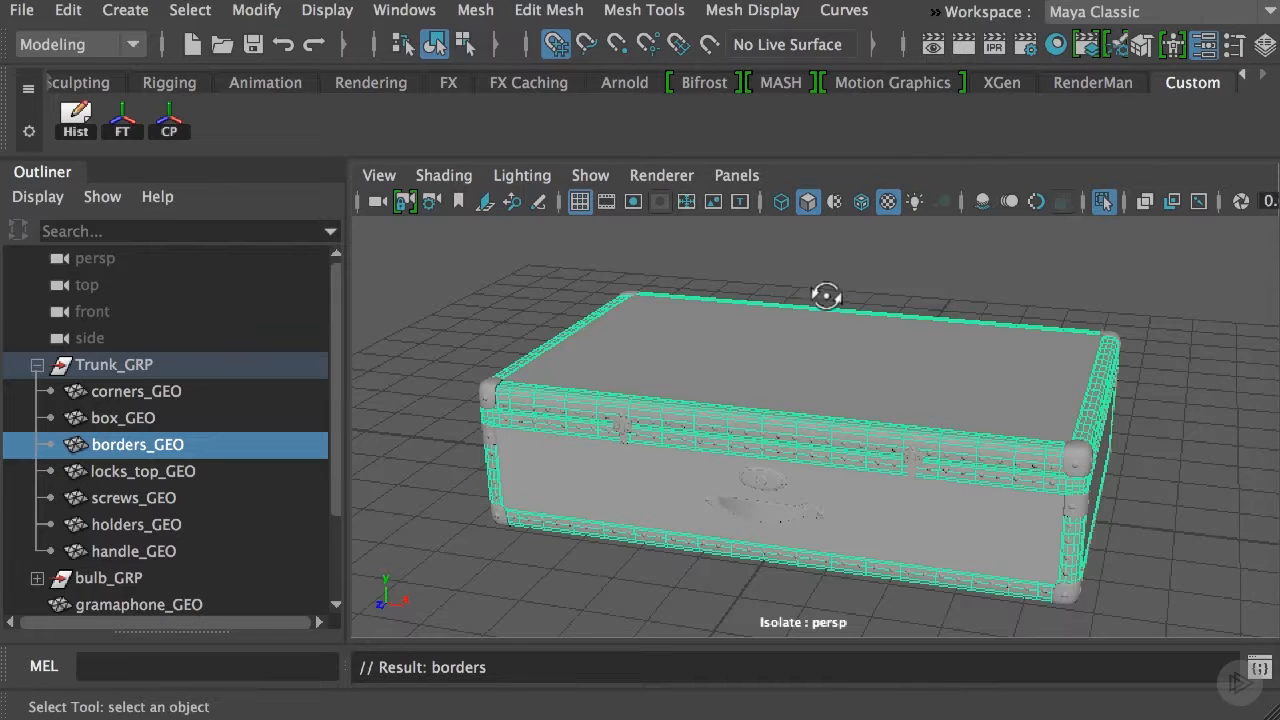
# Collapse Trunk_GRP, select gramaphone_GEO, and turn off the trunk's isolation to bring back the whole scene
pyautogui.keyDown('alt'); pyautogui.moveTo(825, 296); pyautogui.dragTo(797, 269); pyautogui.keyUp('alt')
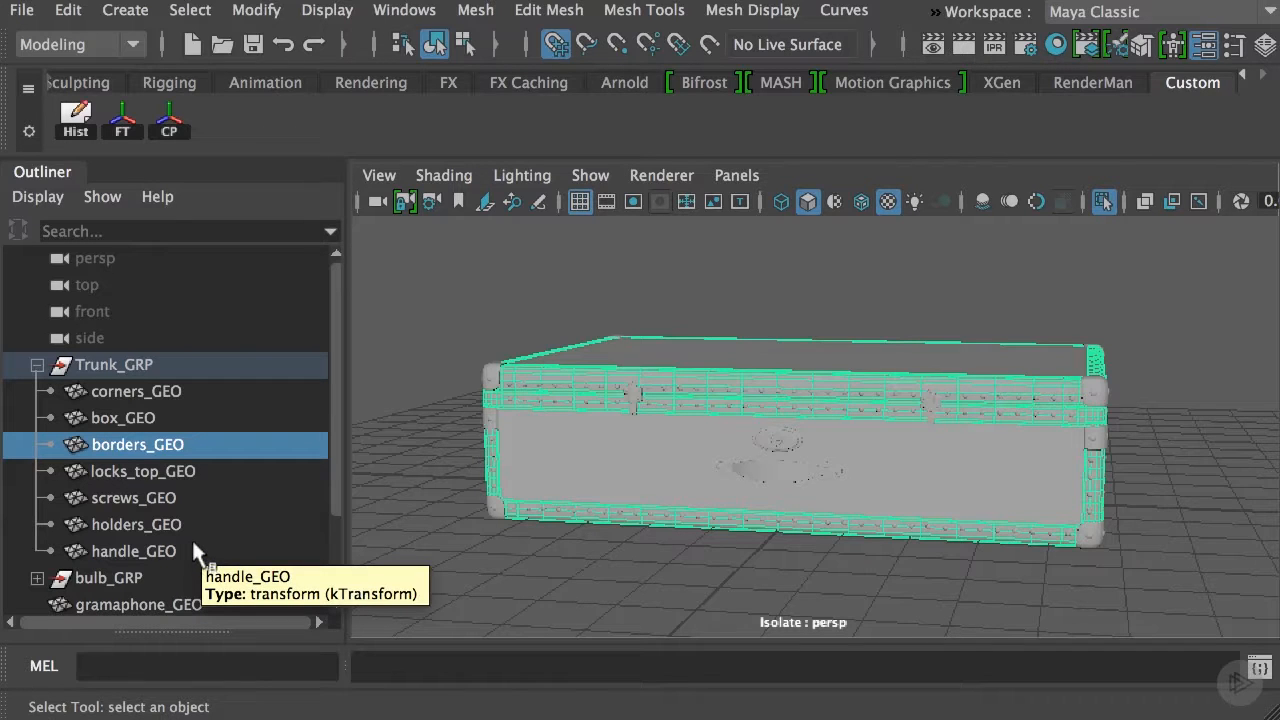
pyautogui.click(36, 364)
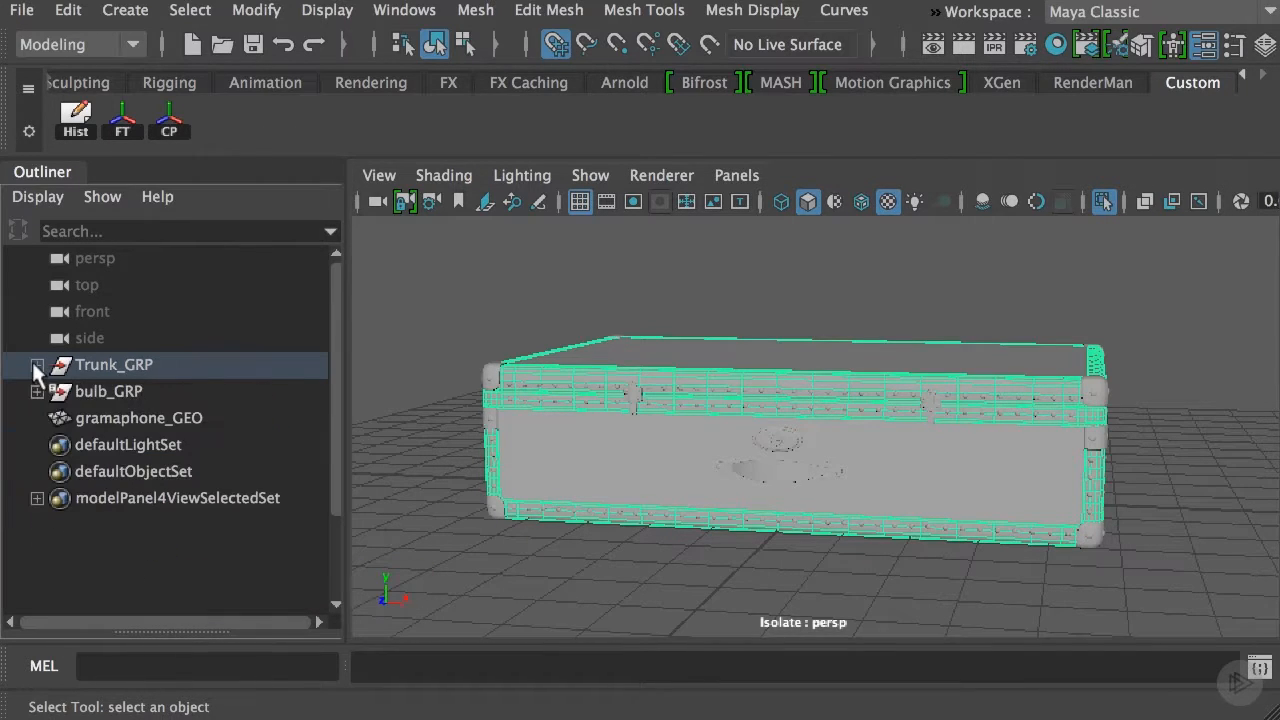
pyautogui.click(80, 389)
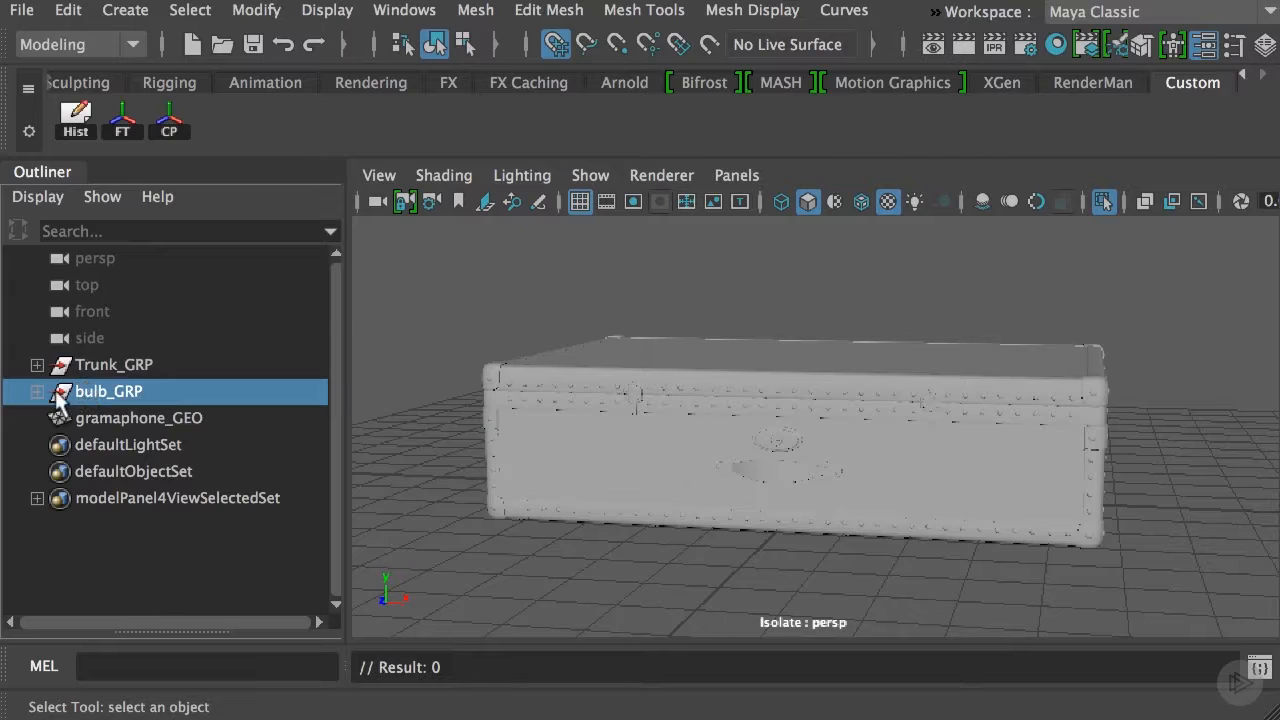
pyautogui.click(95, 417)
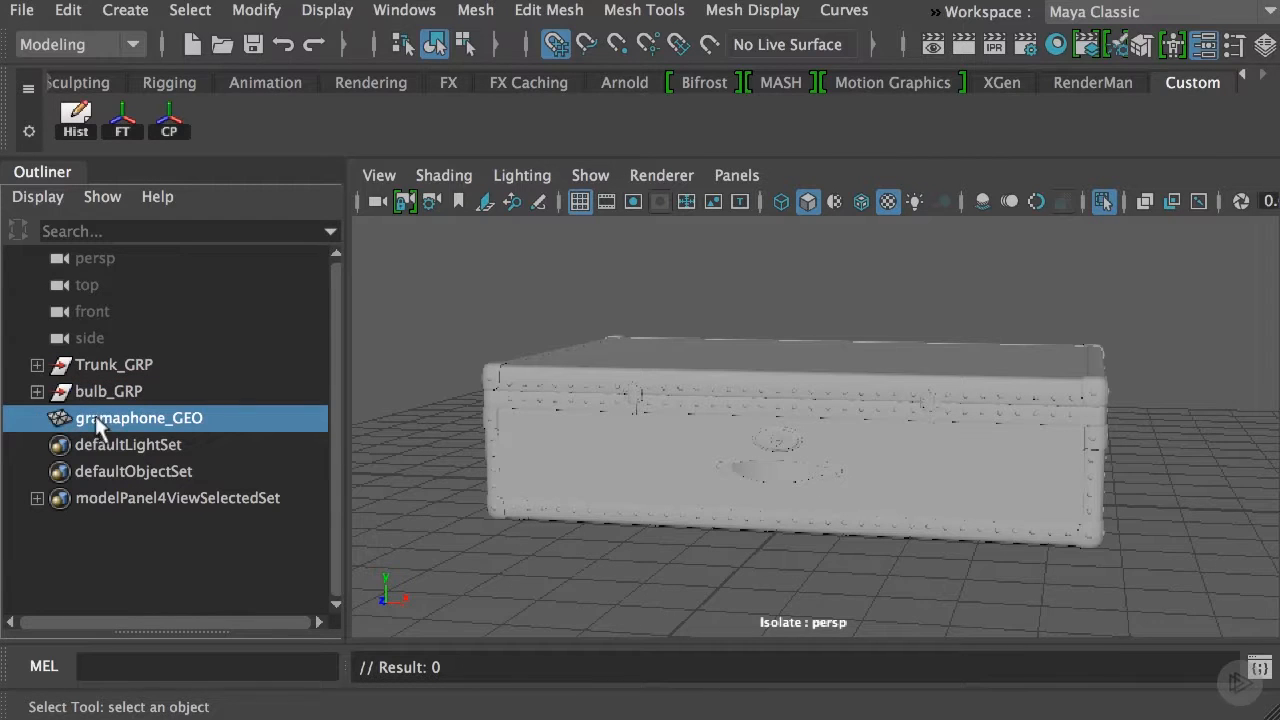
pyautogui.click(1103, 201)
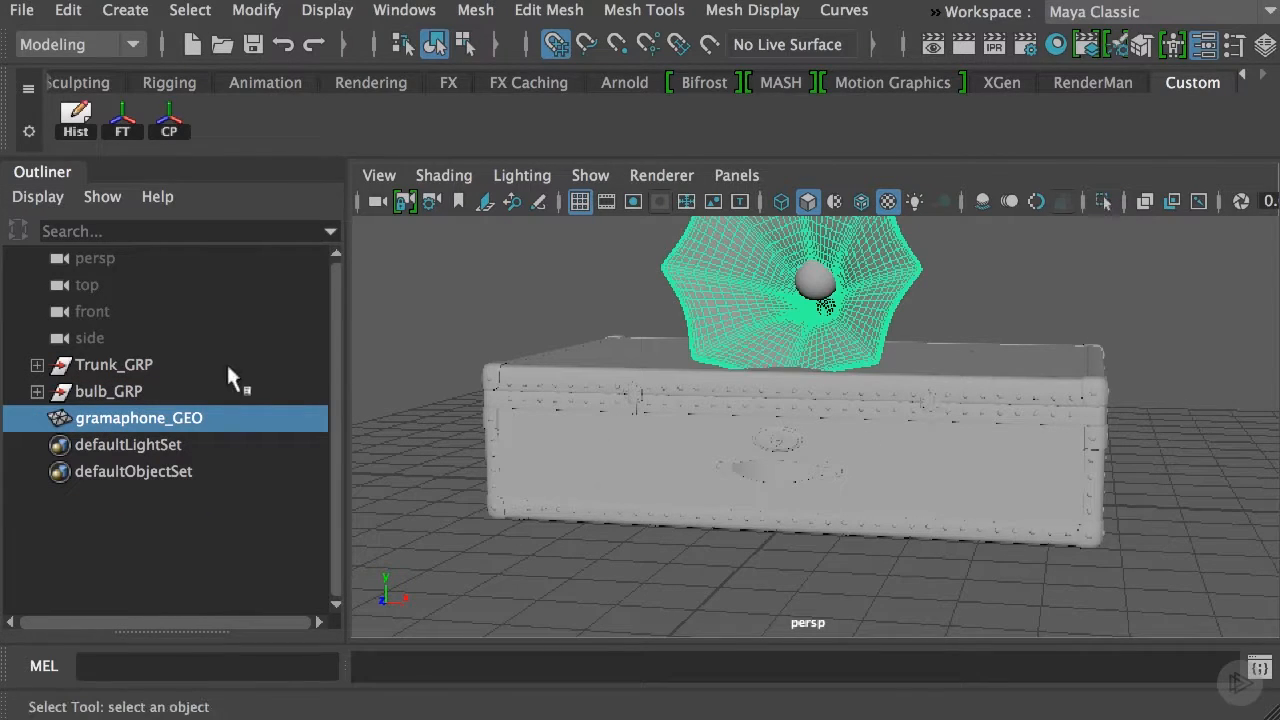
# Check the parts inside bulb_GRP, isolate gramaphone_GEO in the perspective view, and clear the selection
pyautogui.click(37, 391)
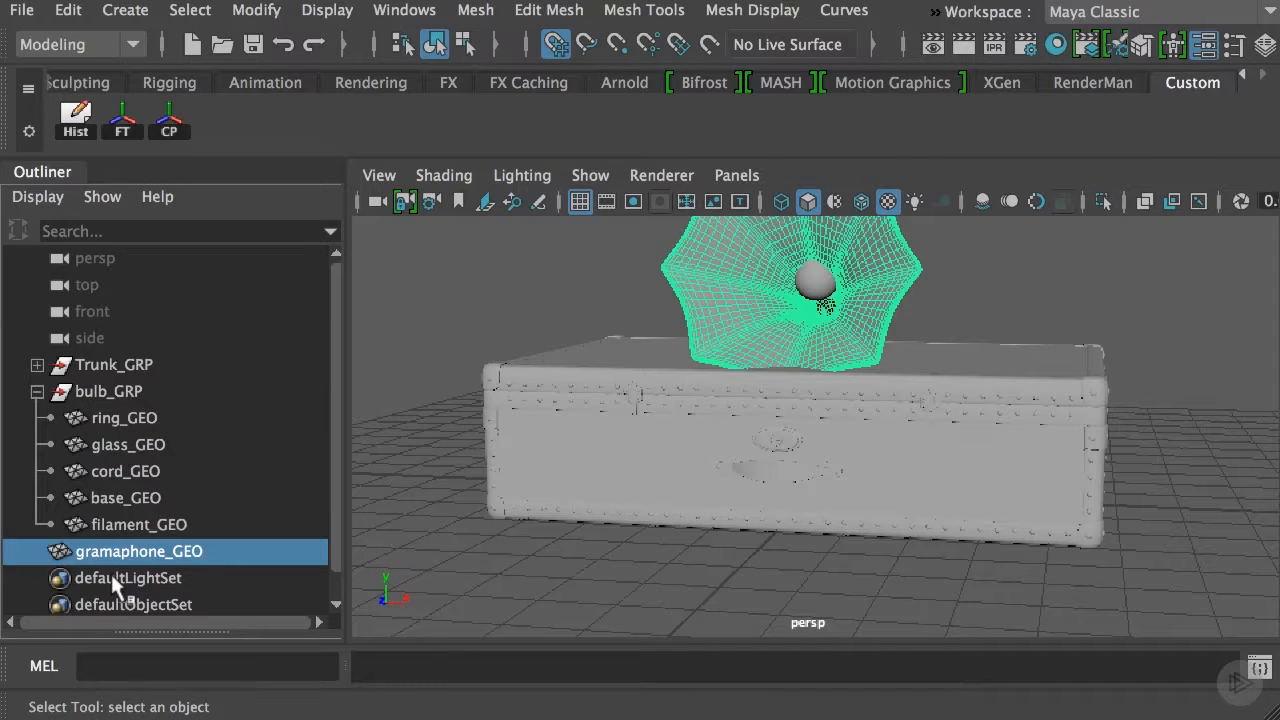
pyautogui.click(37, 391)
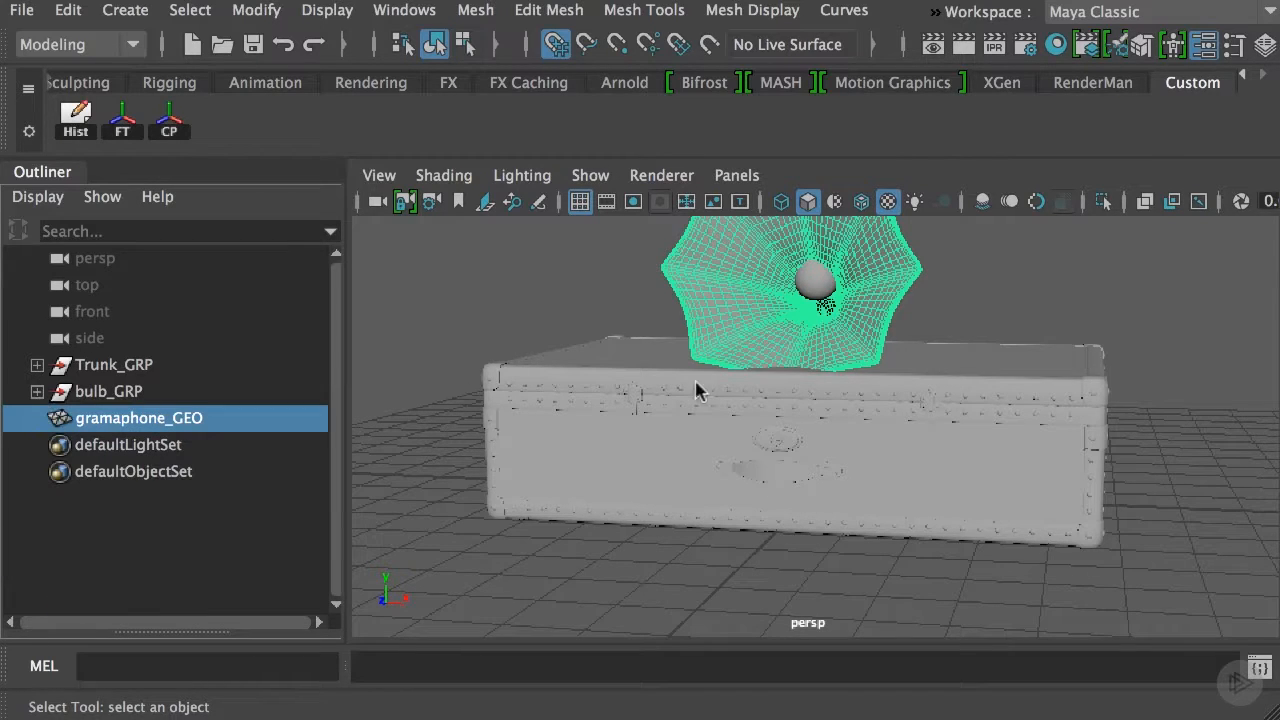
pyautogui.click(1103, 201)
pyautogui.keyDown('alt'); pyautogui.moveTo(928, 380); pyautogui.dragTo(848, 387); pyautogui.keyUp('alt')
pyautogui.click(914, 350)
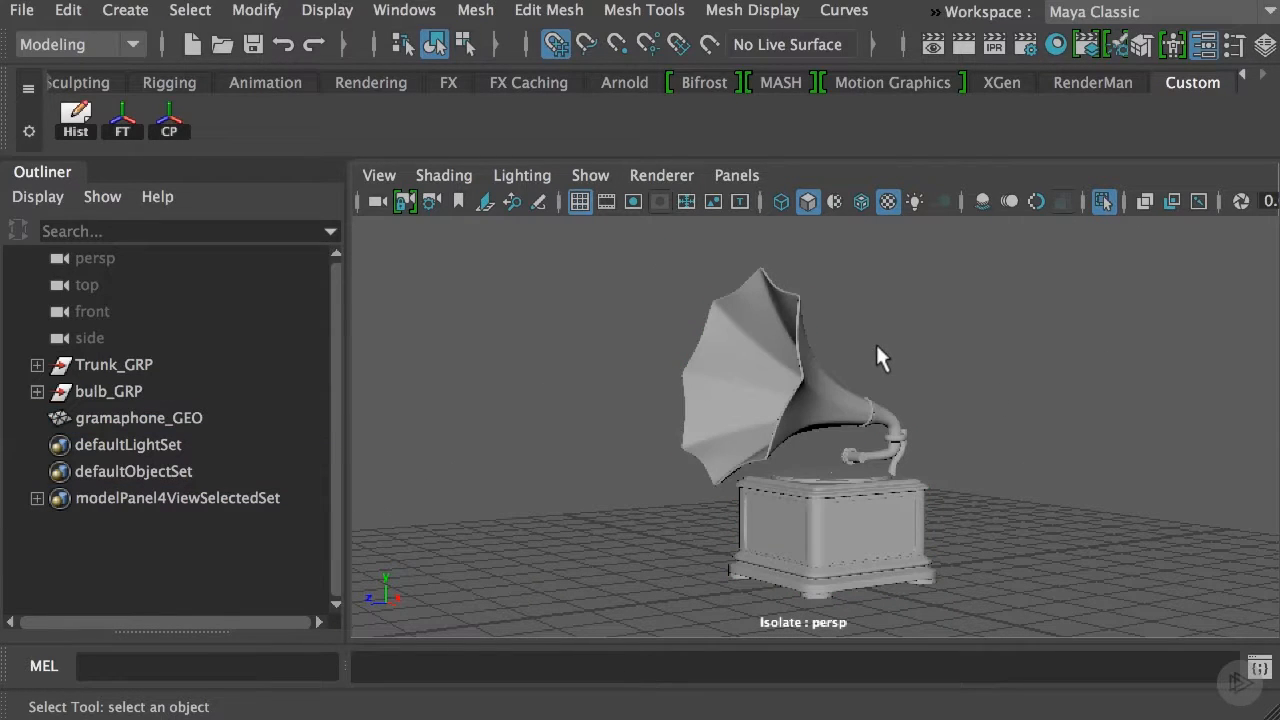
# Assign a new Maya Lambert material to the whole gramaphone_GEO object
pyautogui.click(128, 418)
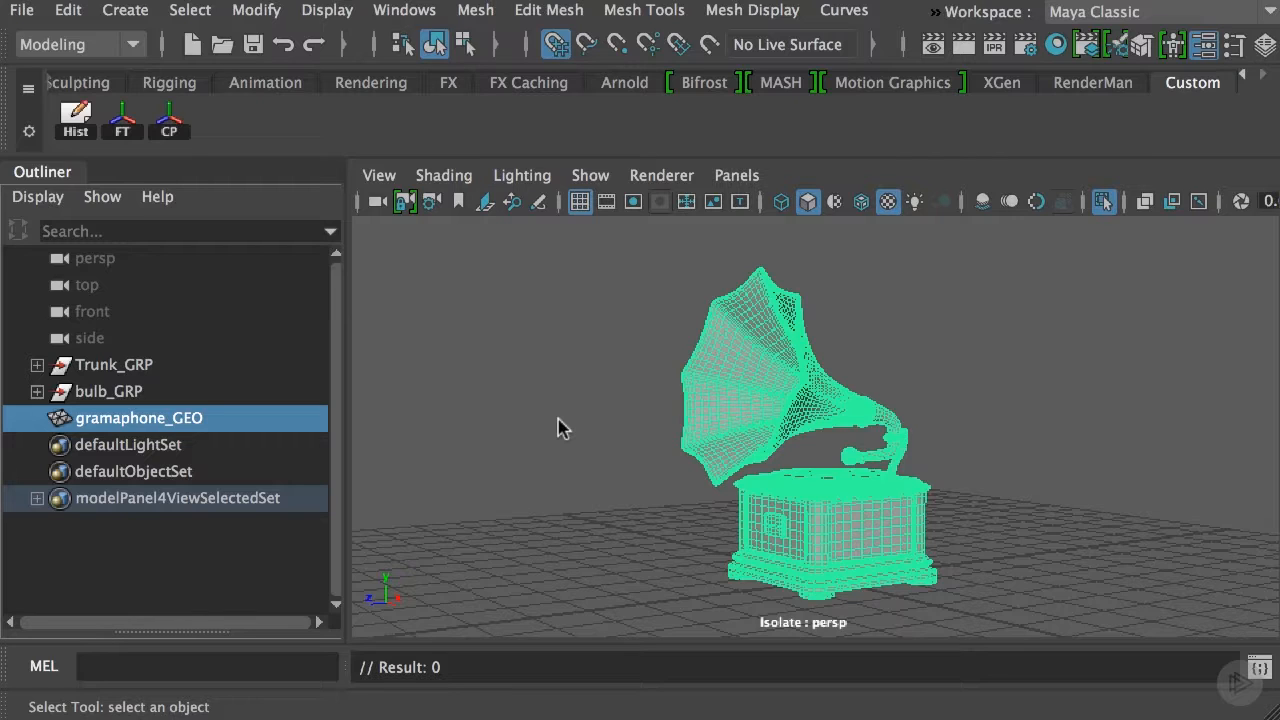
pyautogui.moveTo(772, 357); pyautogui.dragTo(808, 719, button='right')
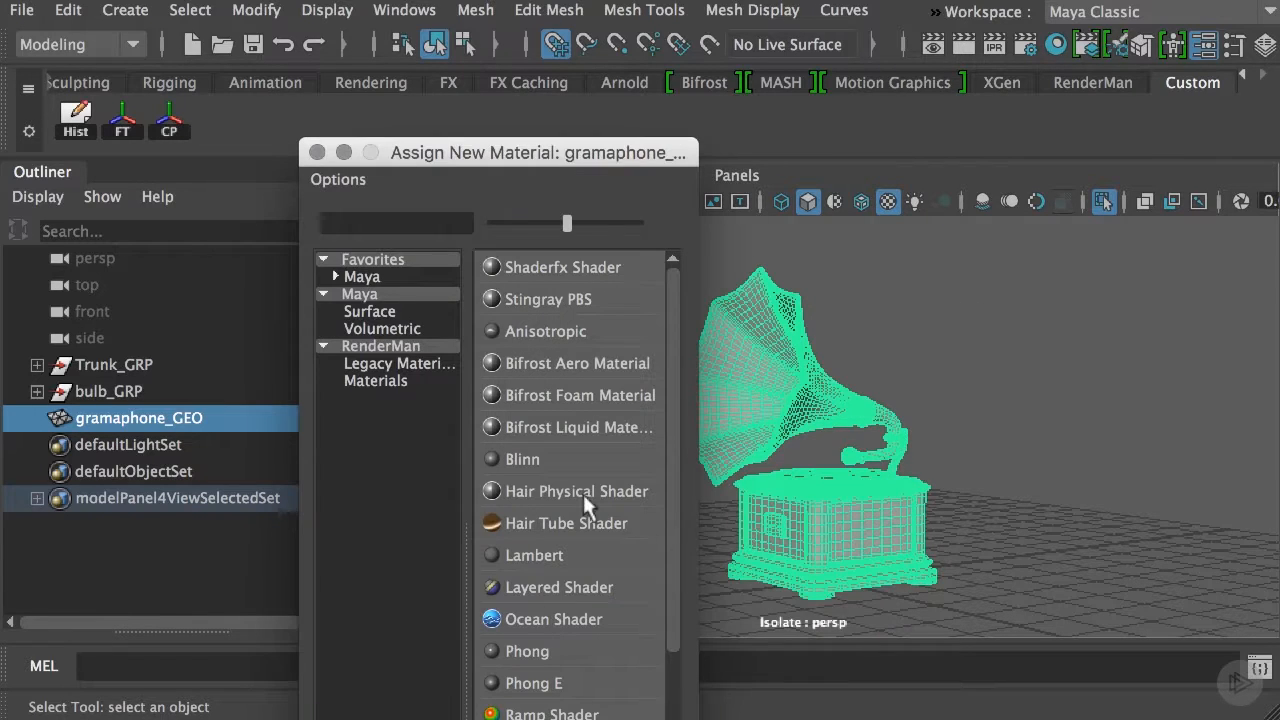
pyautogui.click(592, 552)
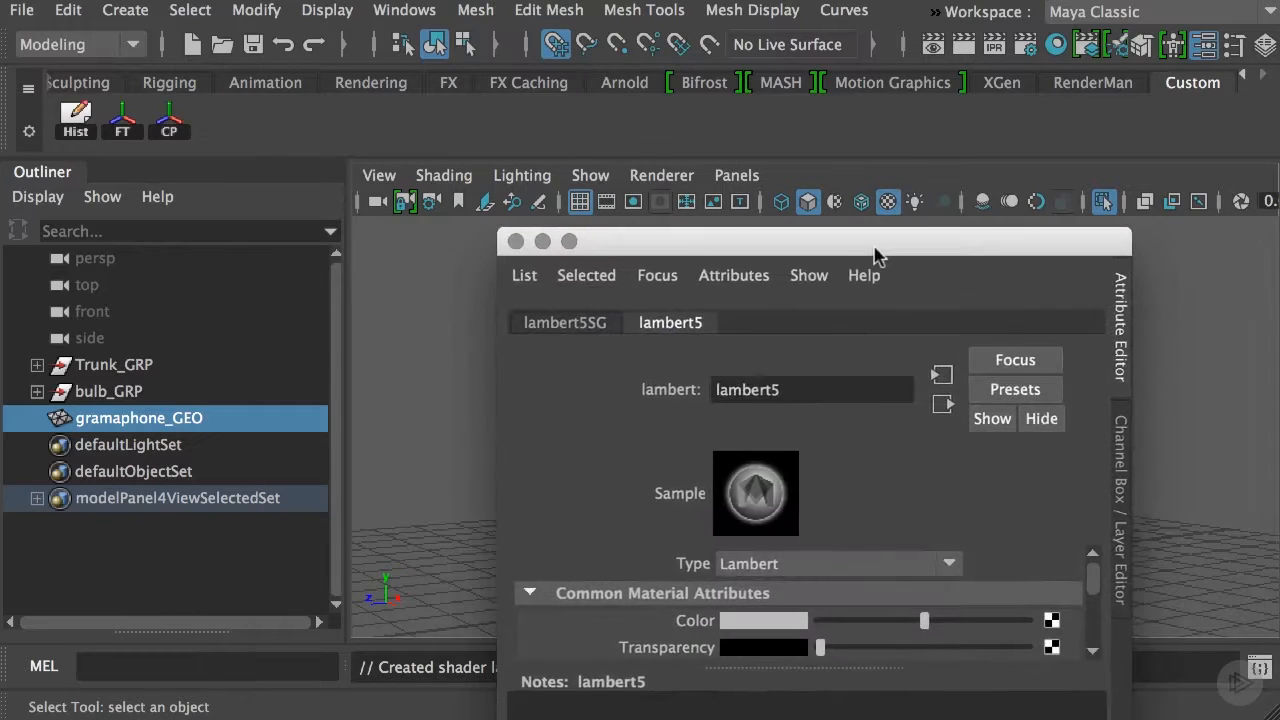
# Rename gramaphone_GEO's new Lambert material to "gramaphone", move its attribute window out of the way, and clear the selection
pyautogui.moveTo(812, 391); pyautogui.dragTo(628, 390)
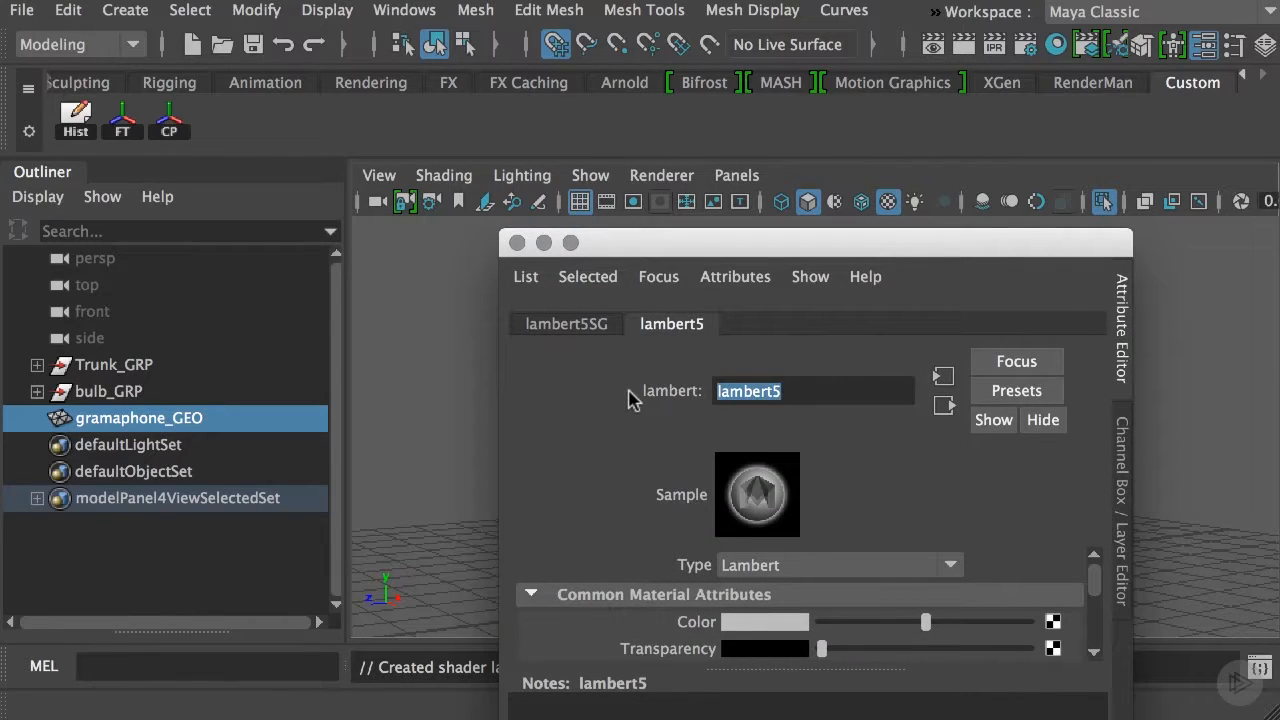
pyautogui.write('gramaphone')
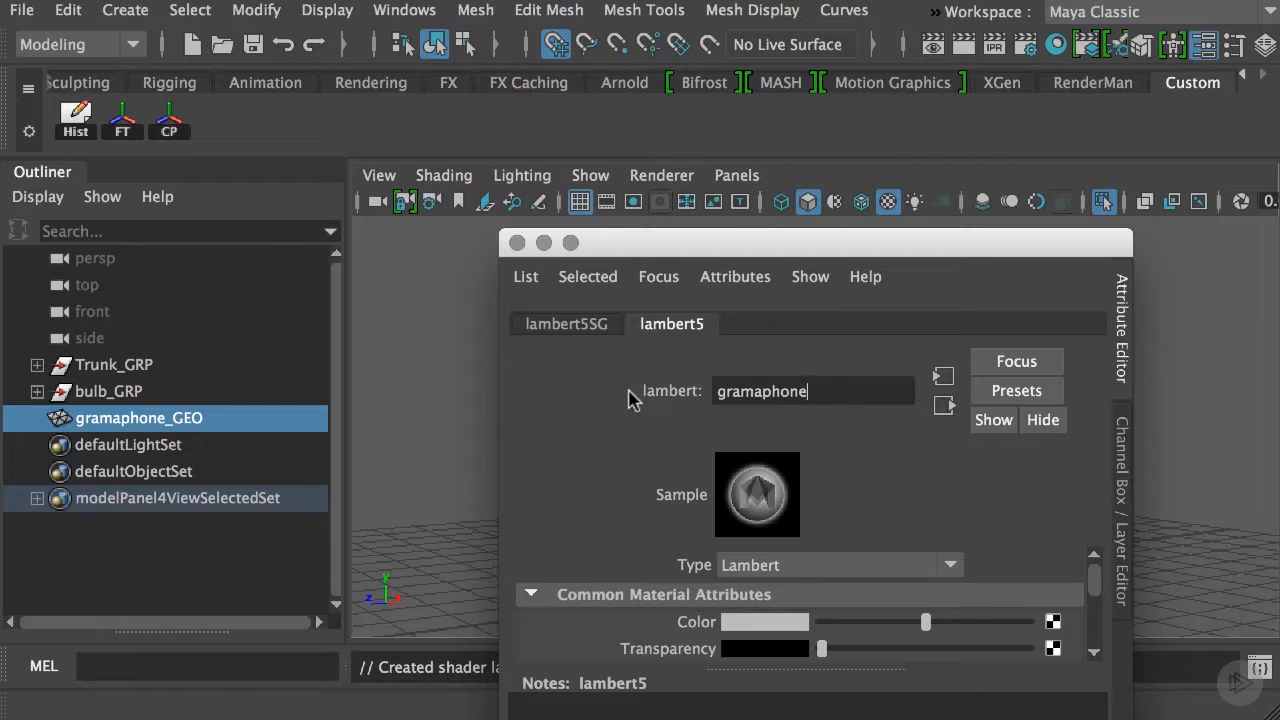
pyautogui.press('Return')
pyautogui.moveTo(823, 244); pyautogui.dragTo(1250, 222)
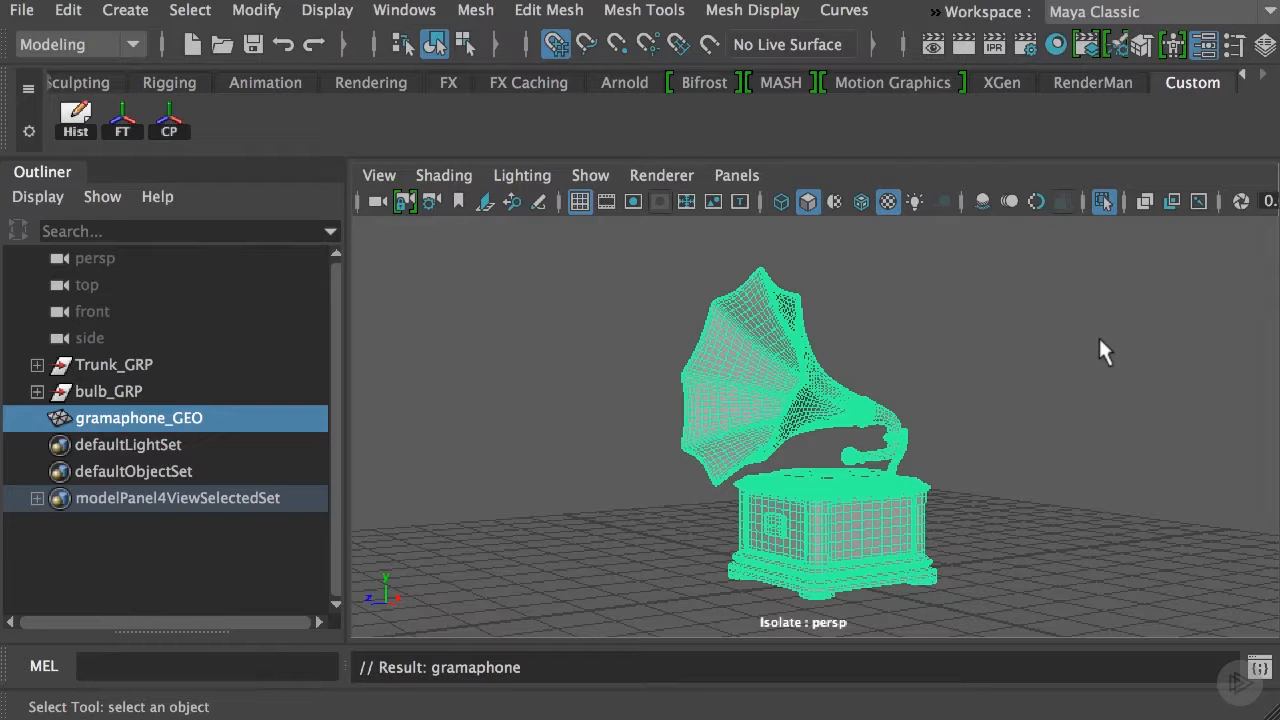
pyautogui.keyDown('alt'); pyautogui.moveTo(1037, 337); pyautogui.dragTo(1062, 352); pyautogui.keyUp('alt')
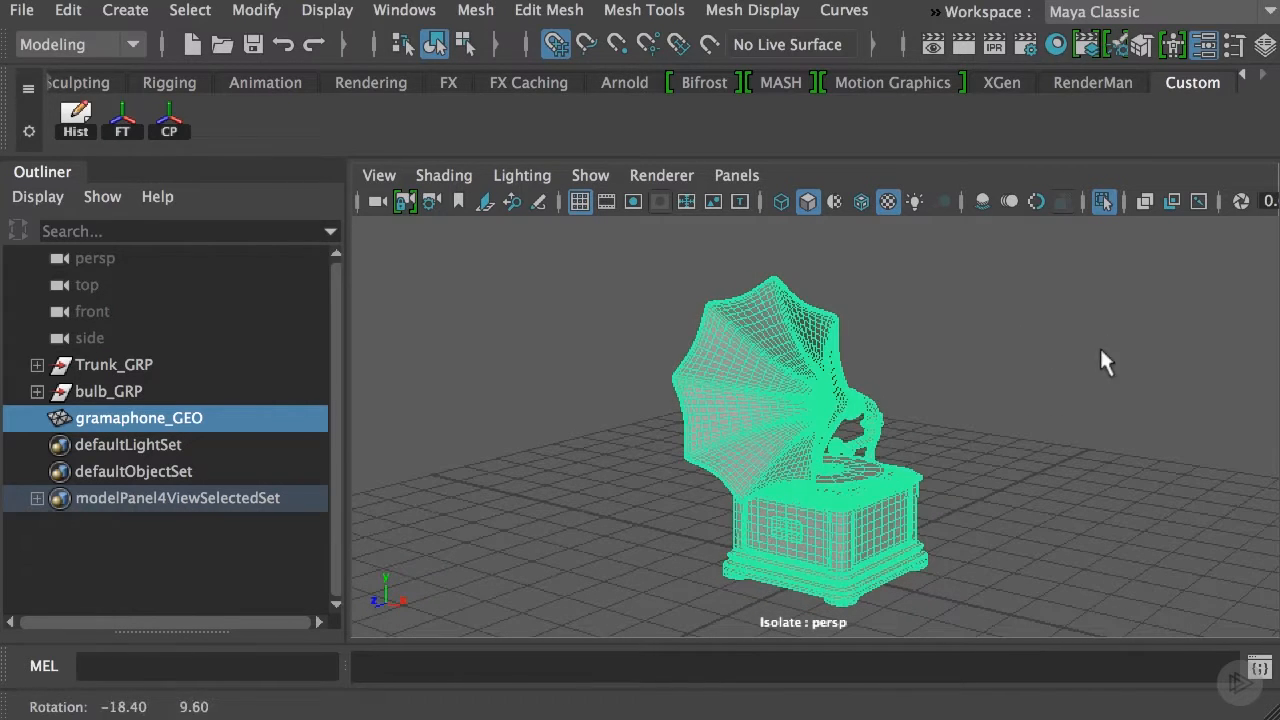
pyautogui.scroll(-2, 1012, 360)
pyautogui.click(1012, 360)
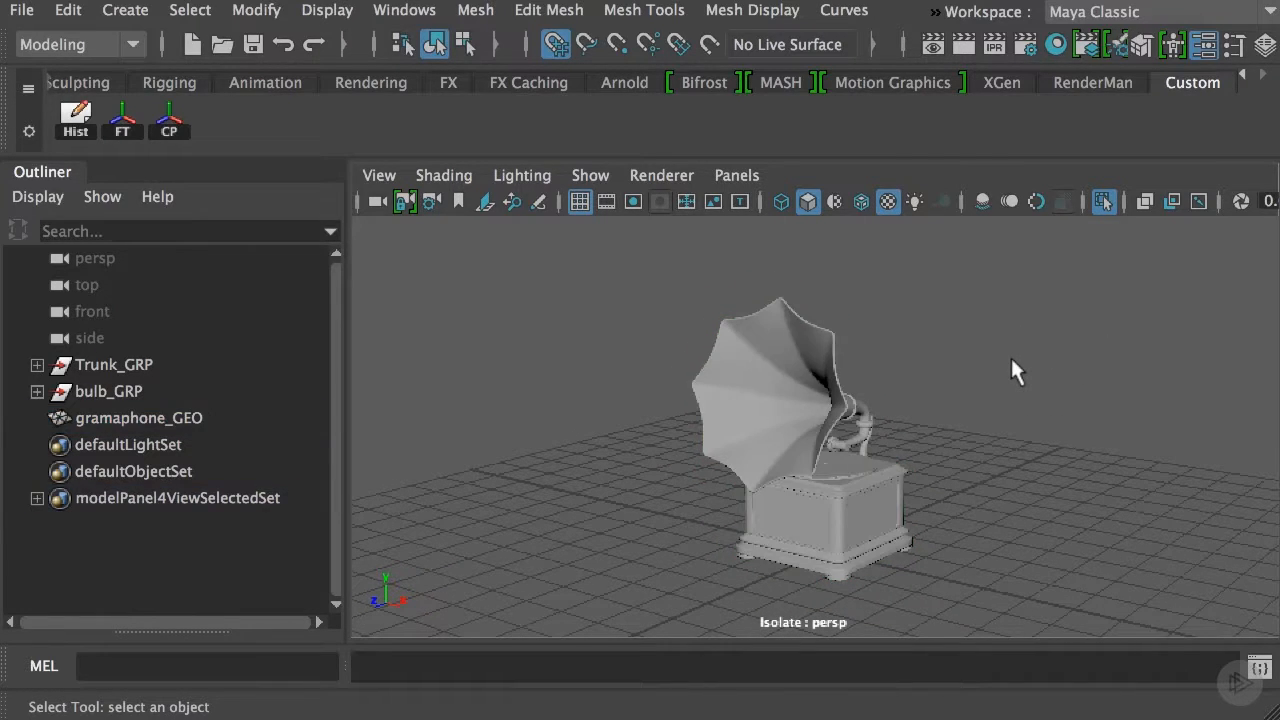